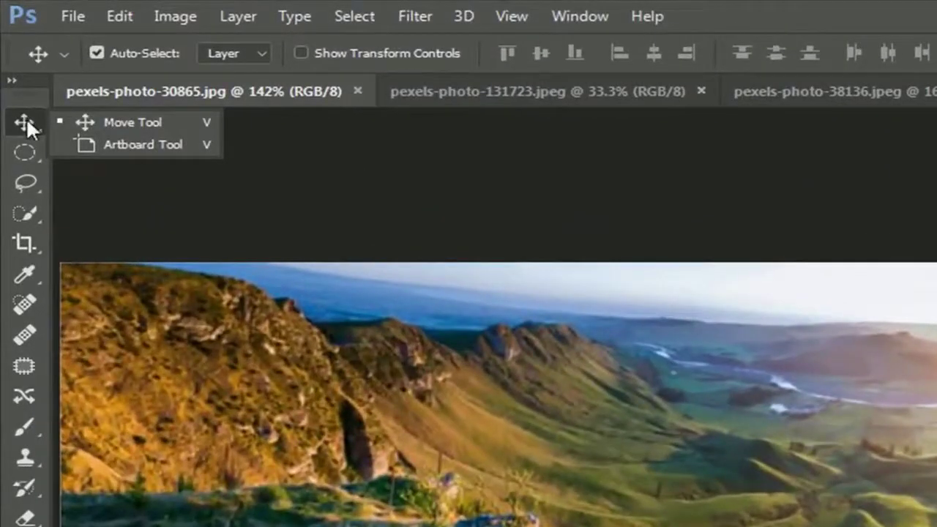
pyautogui.click(23, 126)
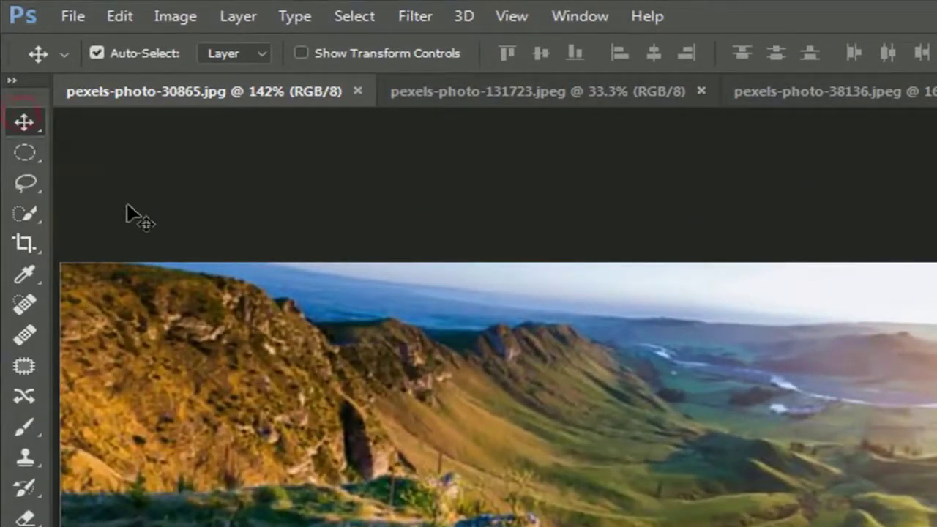
pyautogui.click(29, 158)
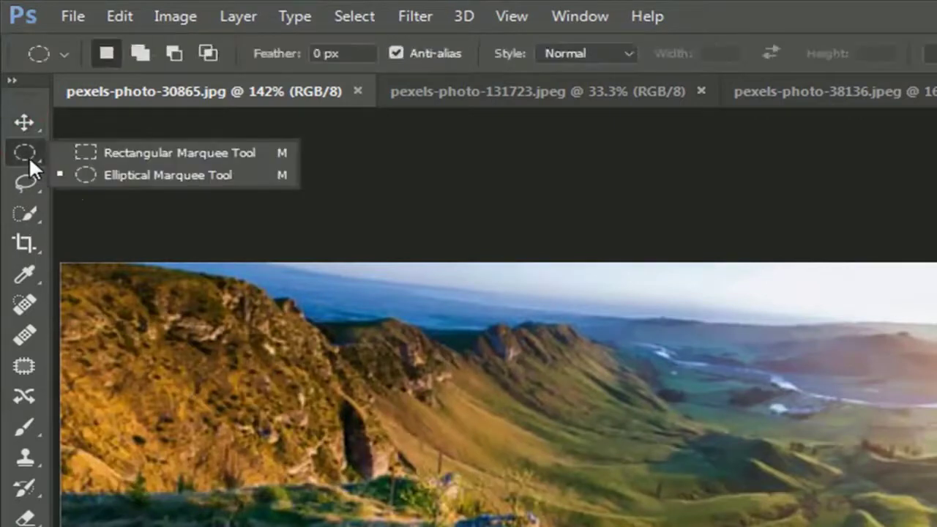
pyautogui.click(22, 184)
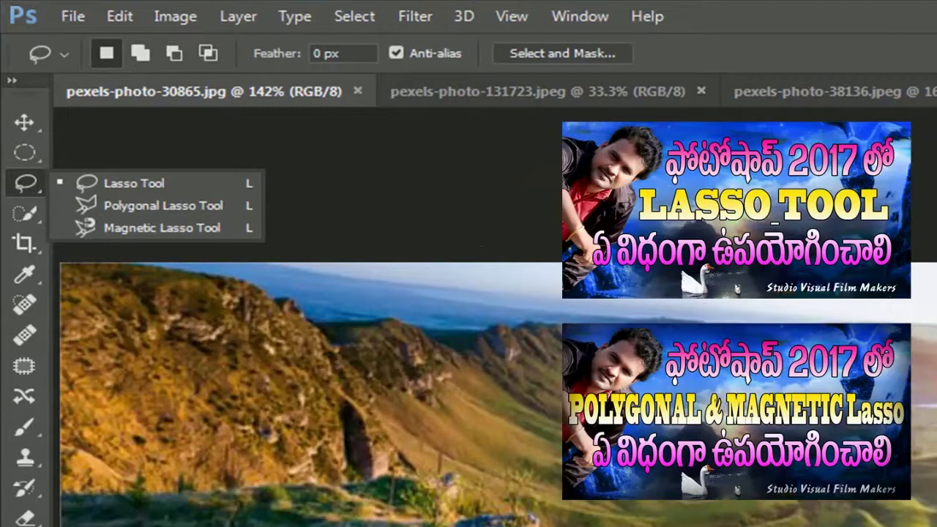
pyautogui.click(546, 195)
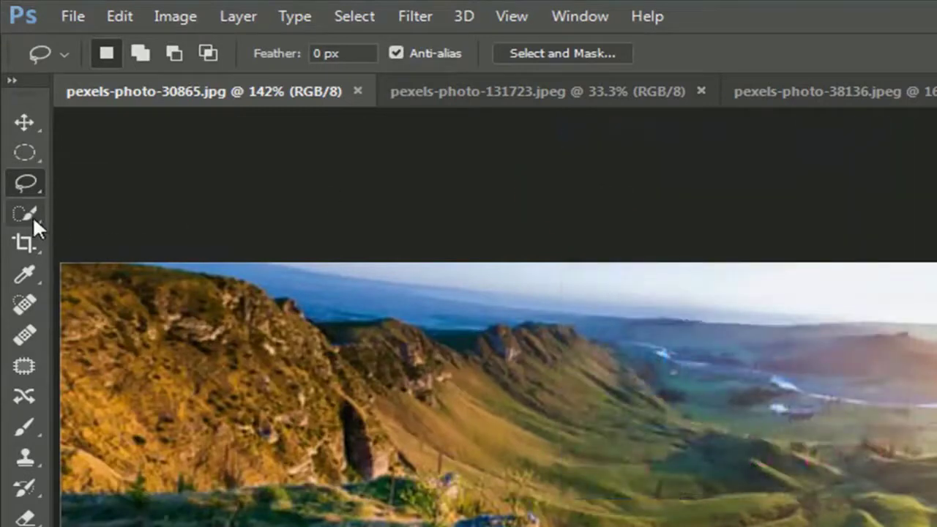
# Activate the Quick Selection tool and set it to start a new selection.
pyautogui.click(25, 212)
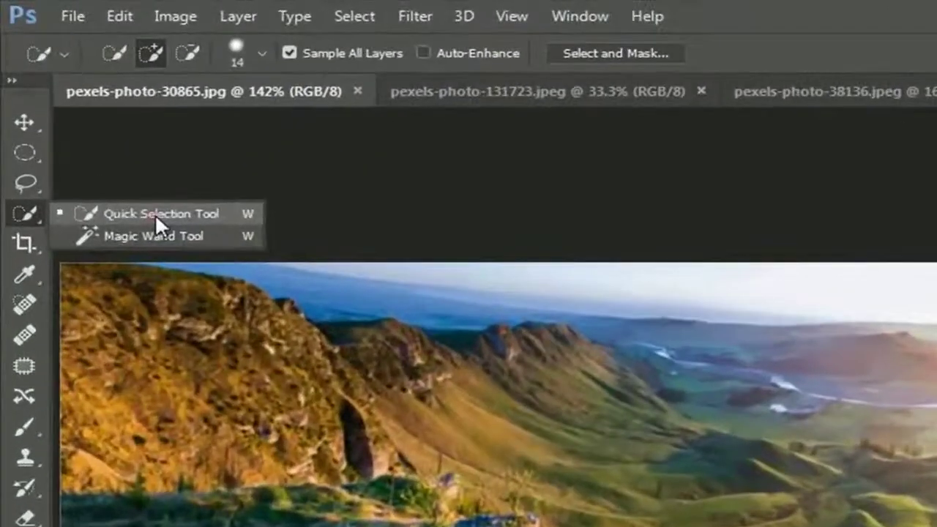
pyautogui.click(77, 108)
pyautogui.rightClick(28, 214)
pyautogui.click(169, 211)
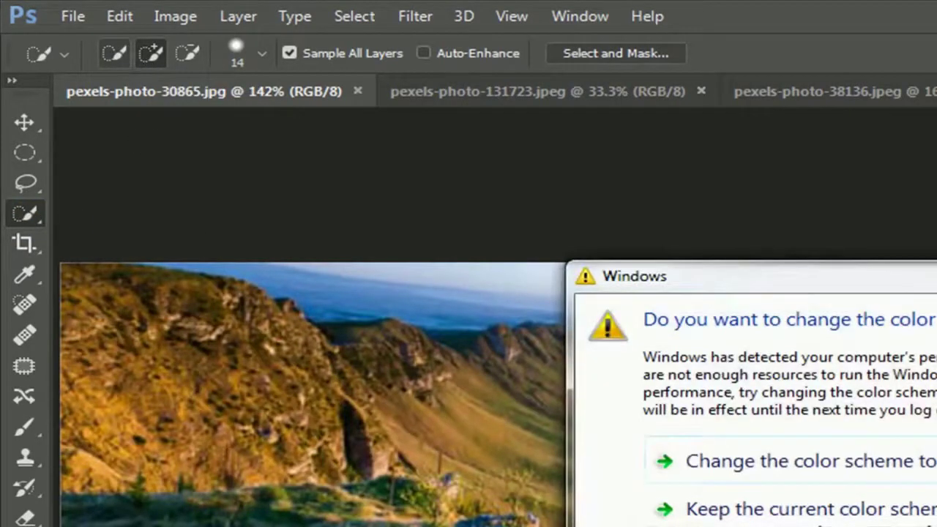
pyautogui.click(115, 53)
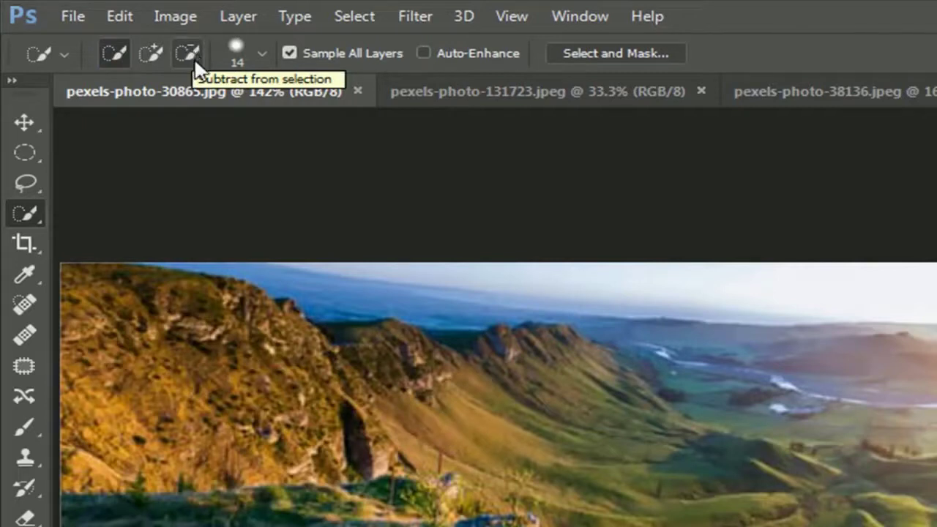
# Review the Quick Selection brush's size, hardness, spacing, angle and roundness options, keeping the Quick Selection tool active.
pyautogui.click(254, 48)
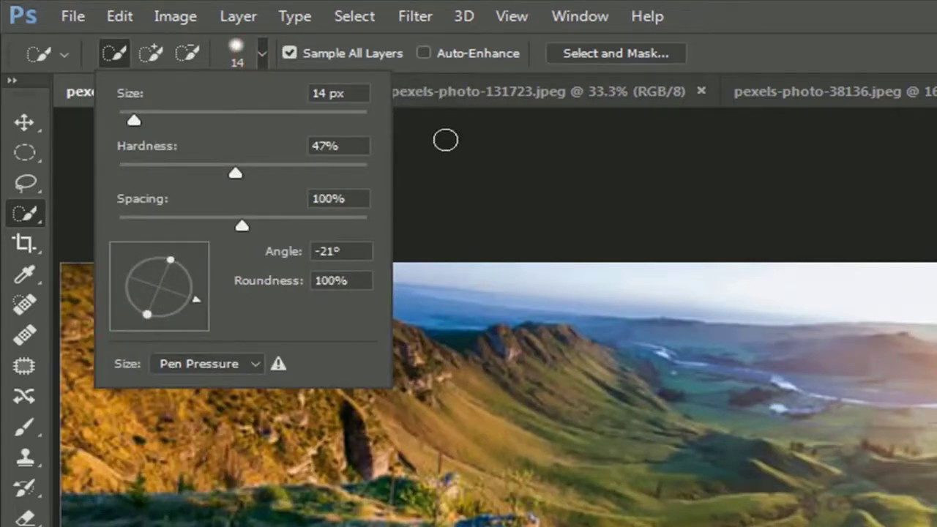
pyautogui.click(516, 172)
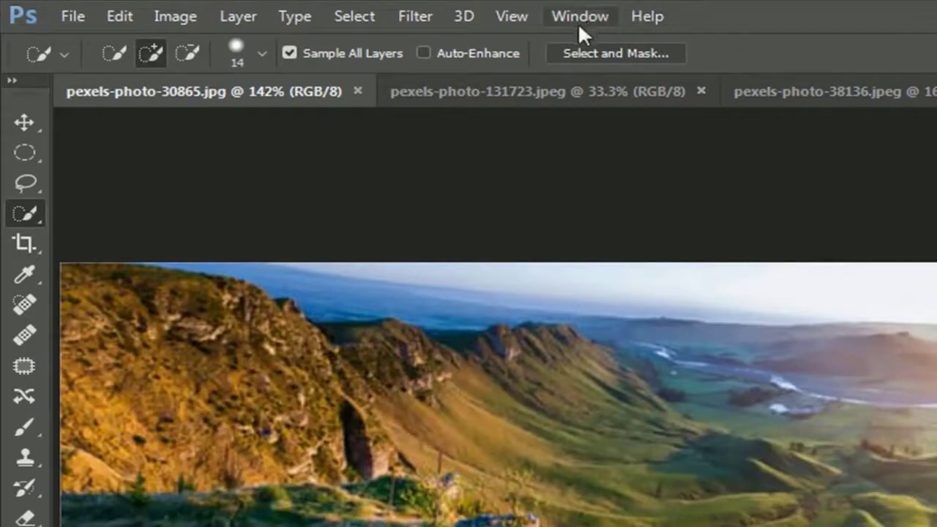
pyautogui.click(29, 212)
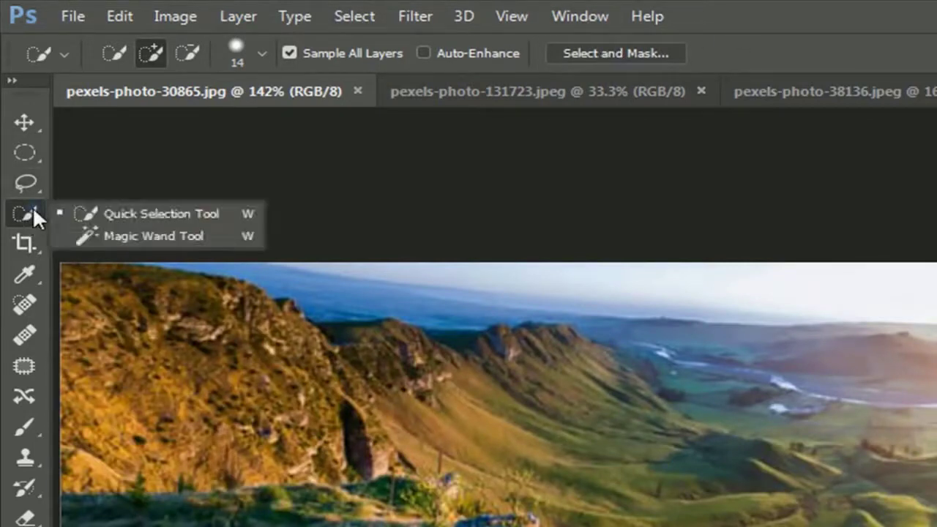
pyautogui.click(152, 214)
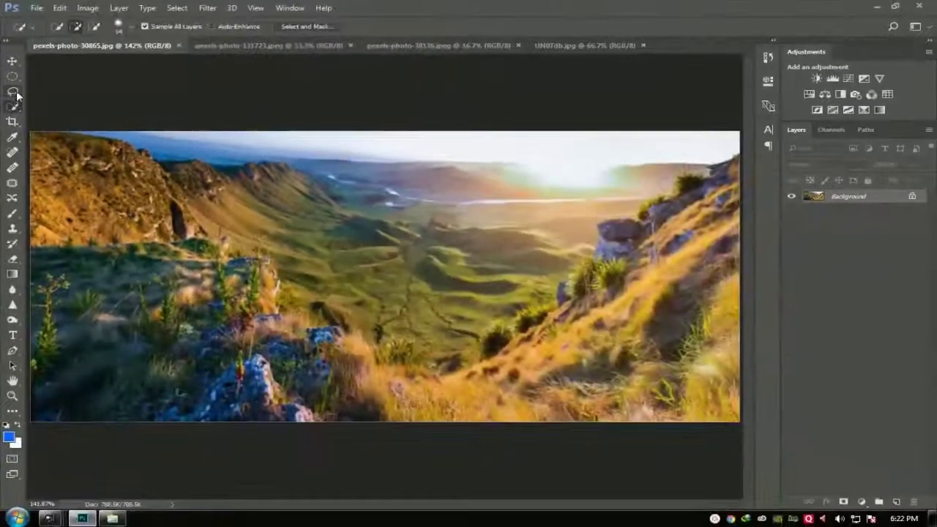
# Outline the sky and distant valley freehand with the Lasso tool, and clear that selection.
pyautogui.click(18, 128)
pyautogui.click(72, 129)
pyautogui.moveTo(275, 234); pyautogui.dragTo(582, 290)
pyautogui.moveTo(421, 207)
pyautogui.mouseDown()
pyautogui.moveTo(607, 192)
pyautogui.moveTo(506, 131)
pyautogui.mouseUp()
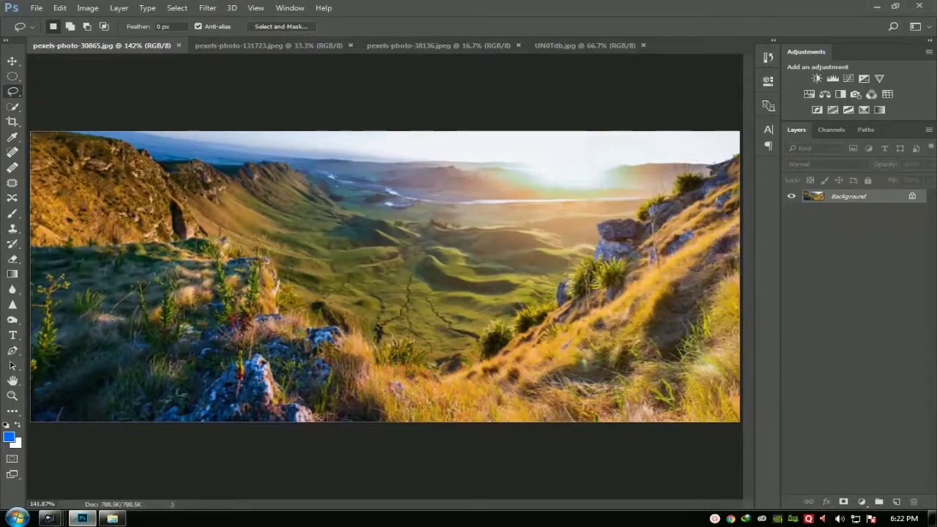
pyautogui.moveTo(76, 132)
pyautogui.mouseDown()
pyautogui.moveTo(175, 167)
pyautogui.moveTo(311, 171)
pyautogui.moveTo(363, 216)
pyautogui.moveTo(445, 226)
pyautogui.moveTo(632, 211)
pyautogui.moveTo(746, 143)
pyautogui.moveTo(634, 110)
pyautogui.moveTo(218, 90)
pyautogui.moveTo(77, 131)
pyautogui.mouseUp()
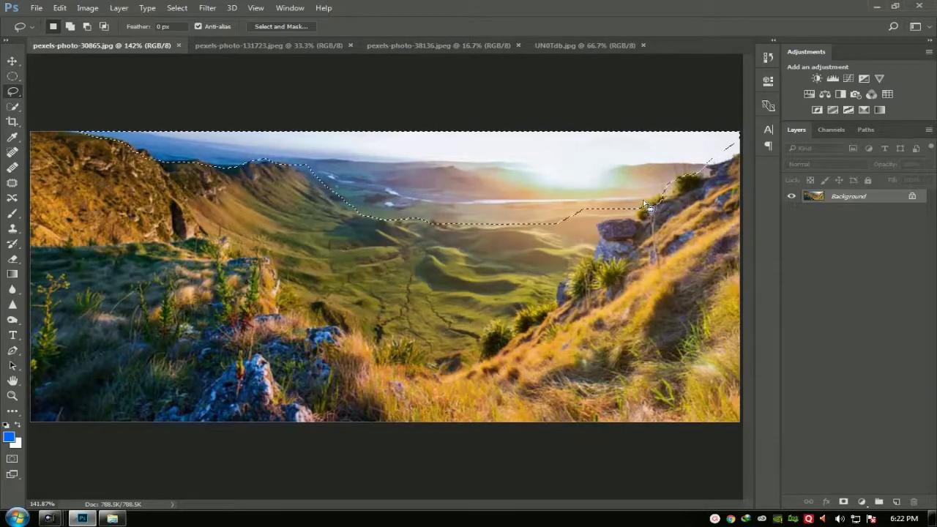
pyautogui.hotkey('ctrl', 'd')
# Set the Quick Selection brush size to 19 px and select the sky and valley down to the foreground slopes.
pyautogui.click(13, 106)
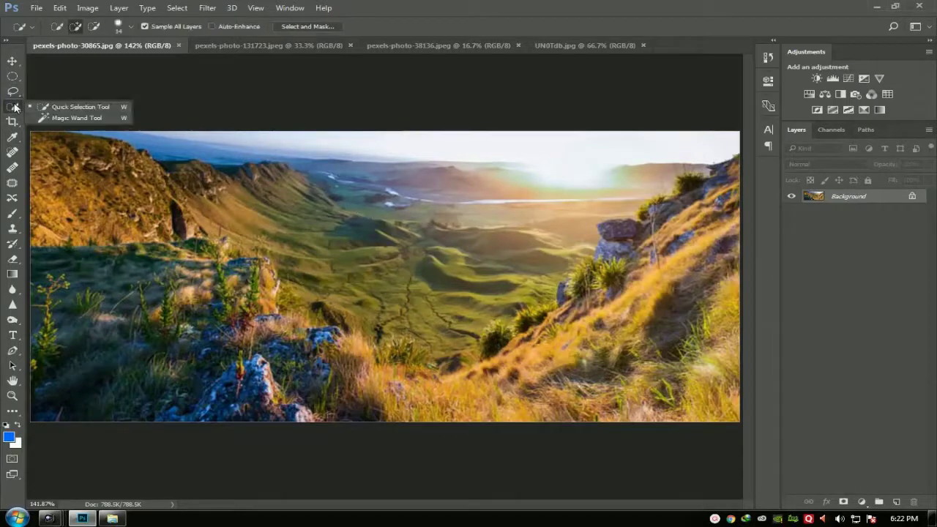
pyautogui.click(78, 109)
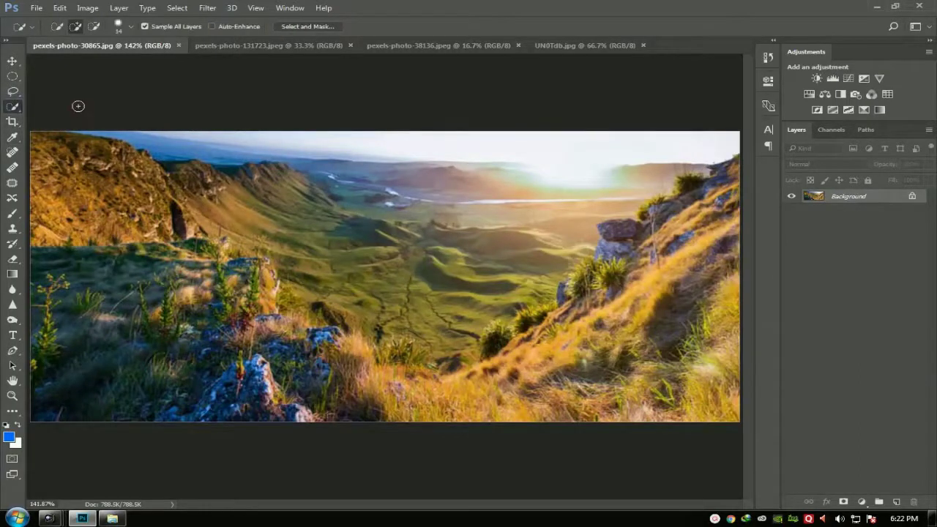
pyautogui.click(130, 27)
pyautogui.moveTo(68, 60); pyautogui.dragTo(70, 60)
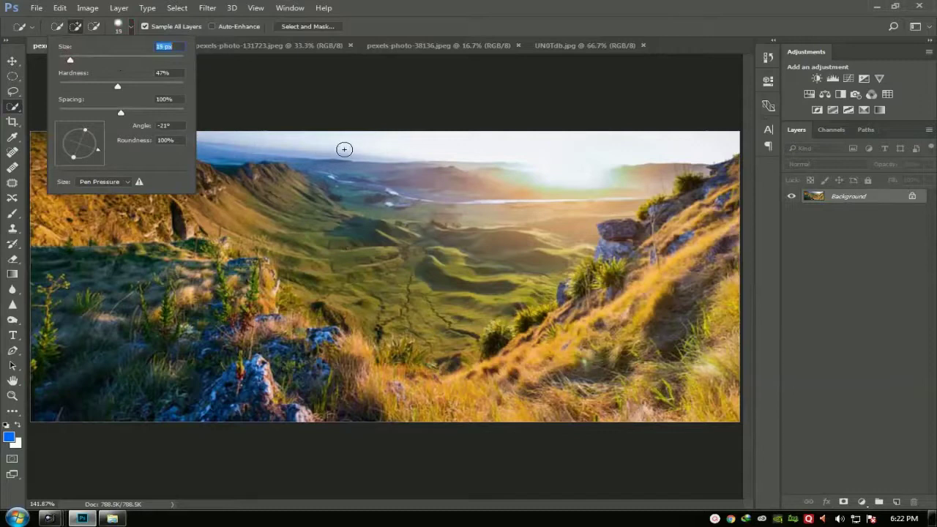
pyautogui.moveTo(344, 149)
pyautogui.mouseDown()
pyautogui.moveTo(248, 148)
pyautogui.moveTo(332, 148)
pyautogui.moveTo(342, 180)
pyautogui.moveTo(383, 204)
pyautogui.moveTo(416, 184)
pyautogui.moveTo(469, 200)
pyautogui.moveTo(423, 208)
pyautogui.moveTo(557, 215)
pyautogui.moveTo(624, 165)
pyautogui.moveTo(675, 143)
pyautogui.moveTo(702, 148)
pyautogui.moveTo(569, 229)
pyautogui.moveTo(539, 272)
pyautogui.moveTo(499, 300)
pyautogui.moveTo(339, 284)
pyautogui.moveTo(376, 304)
pyautogui.moveTo(300, 246)
pyautogui.moveTo(405, 351)
pyautogui.mouseUp()
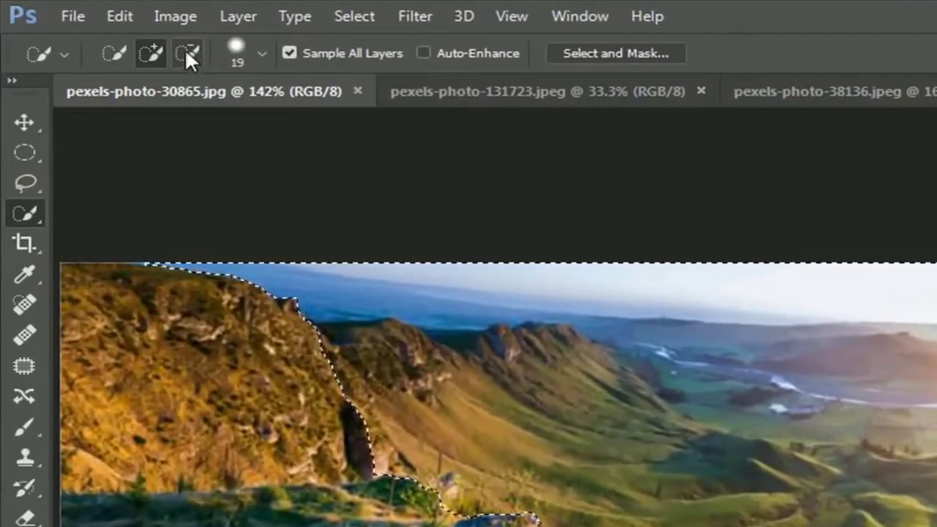
# Subtract the bushes and rocks along the right hillside from the selection and add the sky beside its upper ridge back.
pyautogui.click(185, 48)
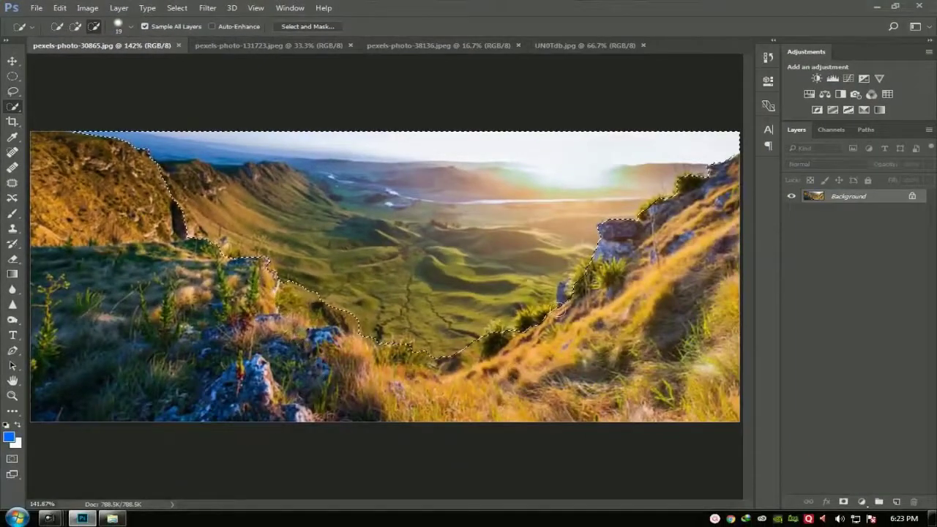
pyautogui.click(531, 320)
pyautogui.click(575, 282)
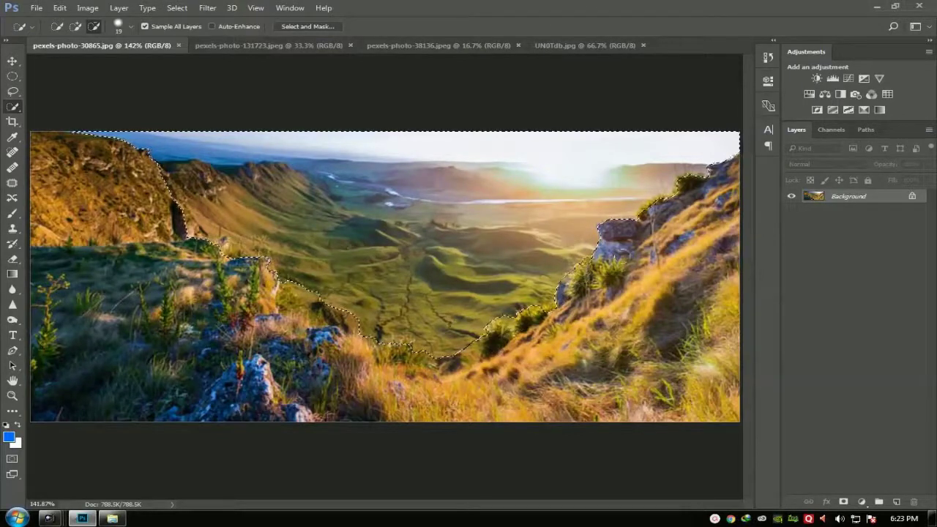
pyautogui.moveTo(668, 204)
pyautogui.mouseDown()
pyautogui.moveTo(649, 217)
pyautogui.moveTo(682, 207)
pyautogui.moveTo(707, 184)
pyautogui.moveTo(693, 180)
pyautogui.moveTo(710, 196)
pyautogui.mouseUp()
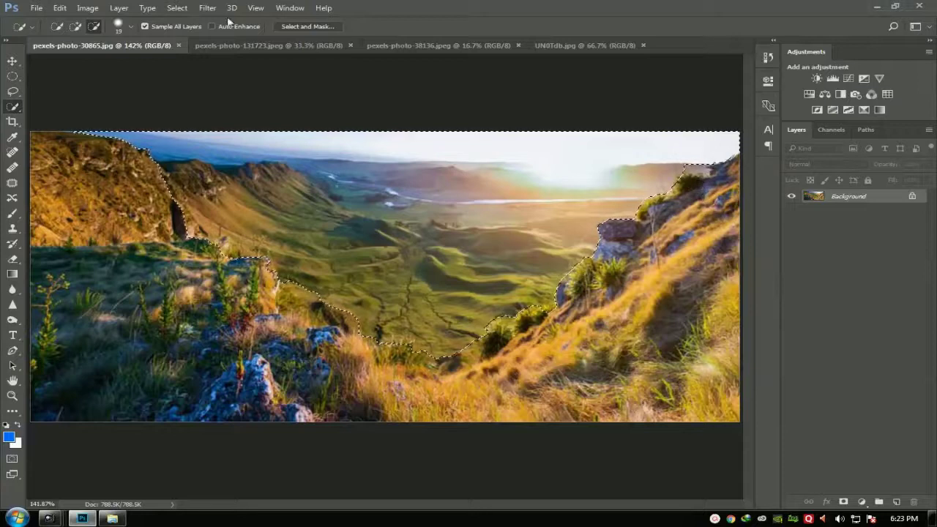
pyautogui.click(76, 26)
pyautogui.moveTo(642, 158)
pyautogui.mouseDown()
pyautogui.moveTo(707, 169)
pyautogui.moveTo(704, 148)
pyautogui.mouseUp()
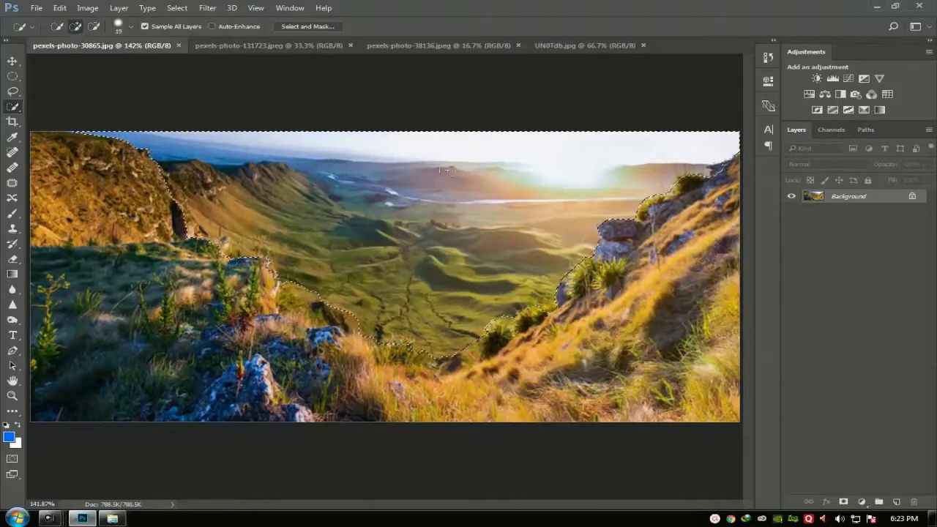
# Refine the selection edge by temporarily subtracting along the upper ridge of the right hillside.
pyautogui.press('alt')
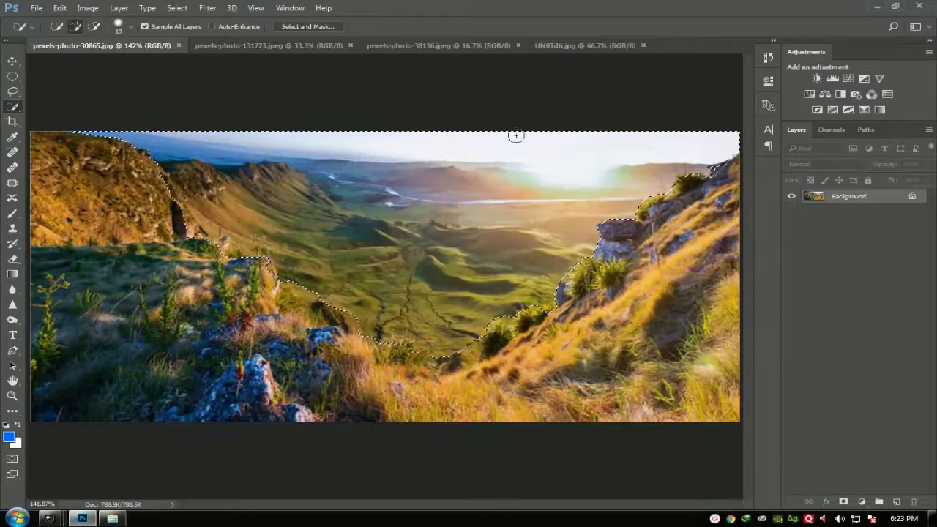
pyautogui.click(75, 30)
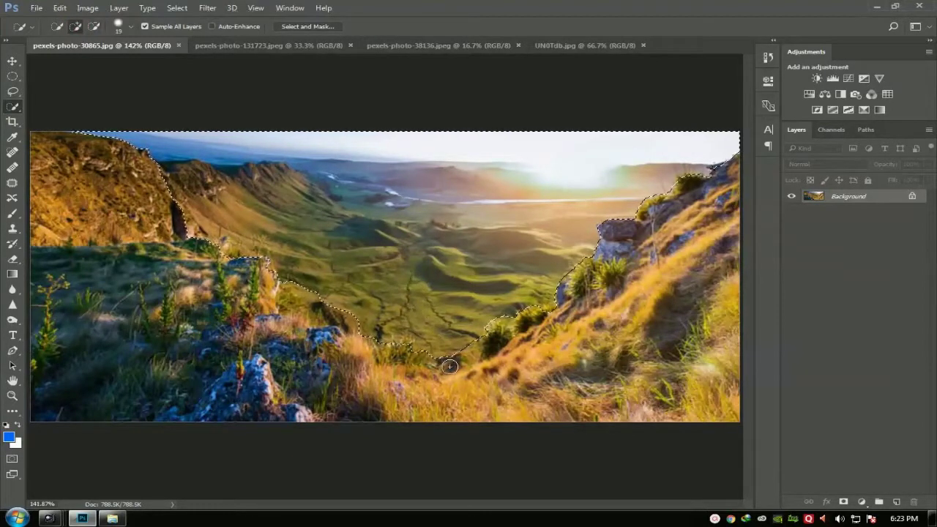
pyautogui.press('alt')
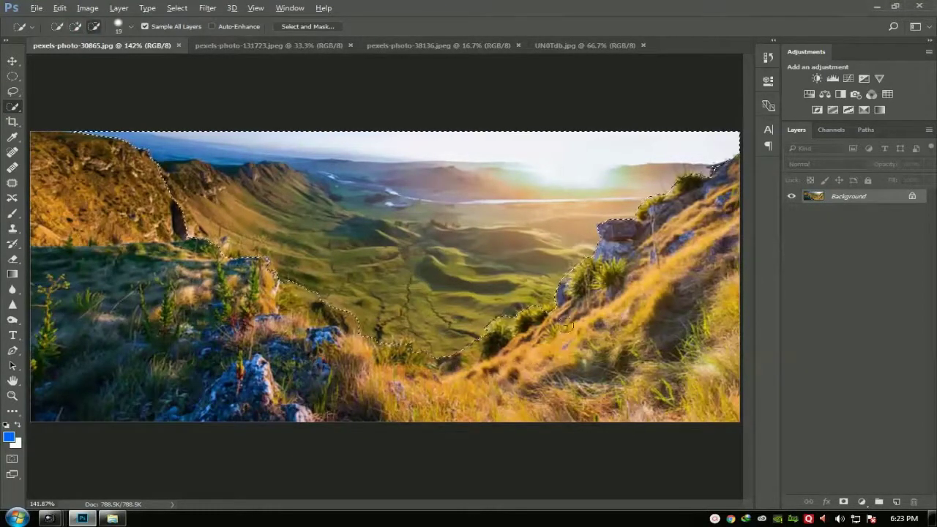
pyautogui.keyDown('alt'); pyautogui.click(711, 177); pyautogui.keyUp('alt')
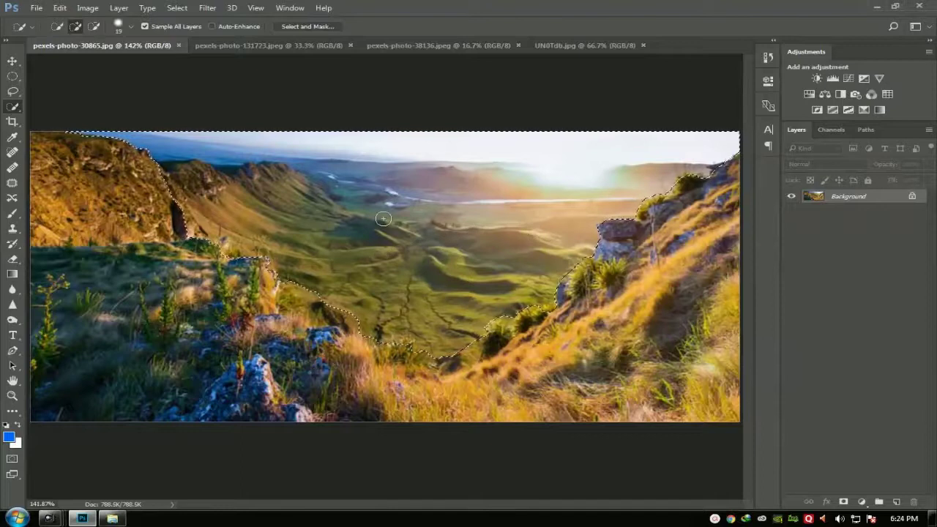
# Invert the selection and copy the foreground slopes to a new layer.
pyautogui.hotkey('ctrl', 'shift', 'i')
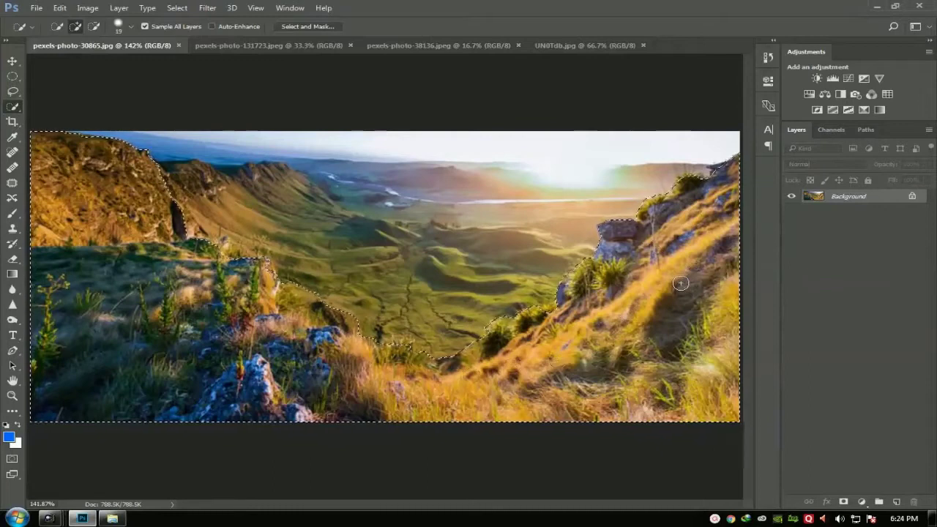
pyautogui.hotkey('ctrl', 'j')
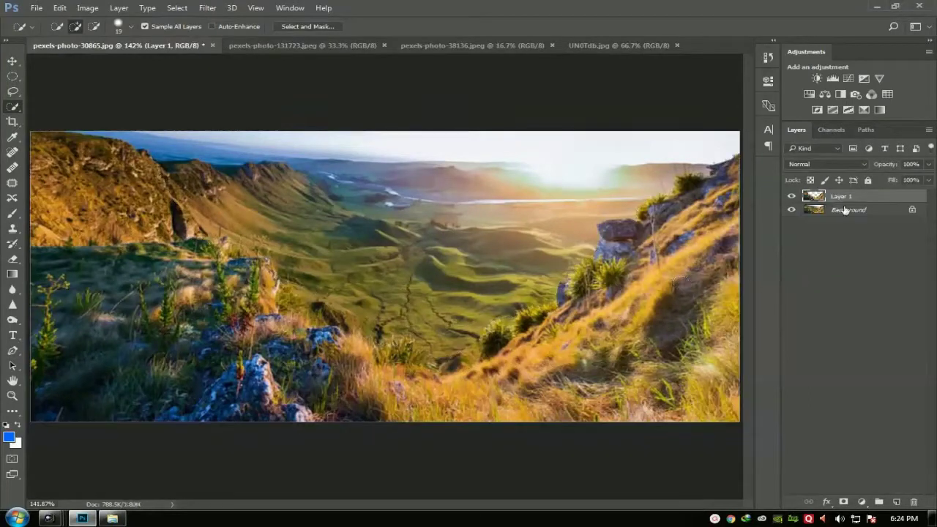
# Toggle the Background layer's visibility to check the cut-out foreground, leaving the background shown.
pyautogui.click(791, 210)
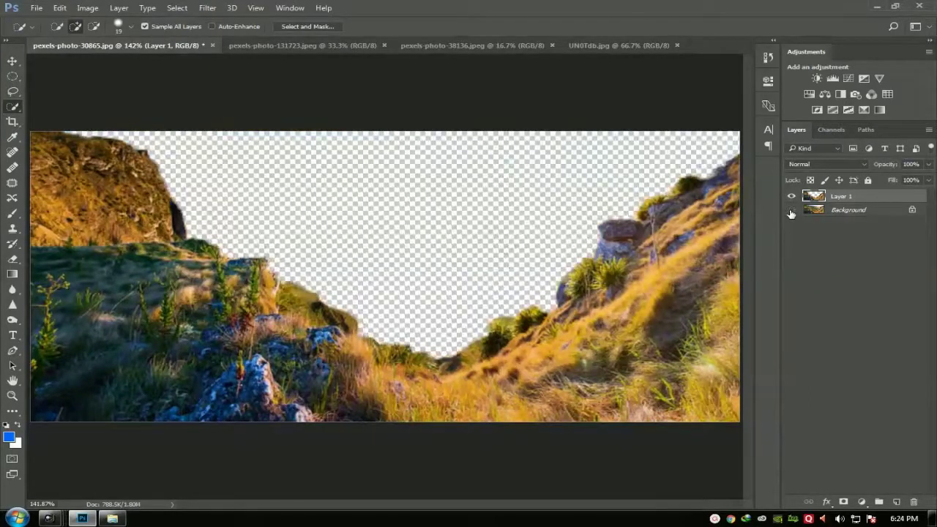
pyautogui.click(790, 211)
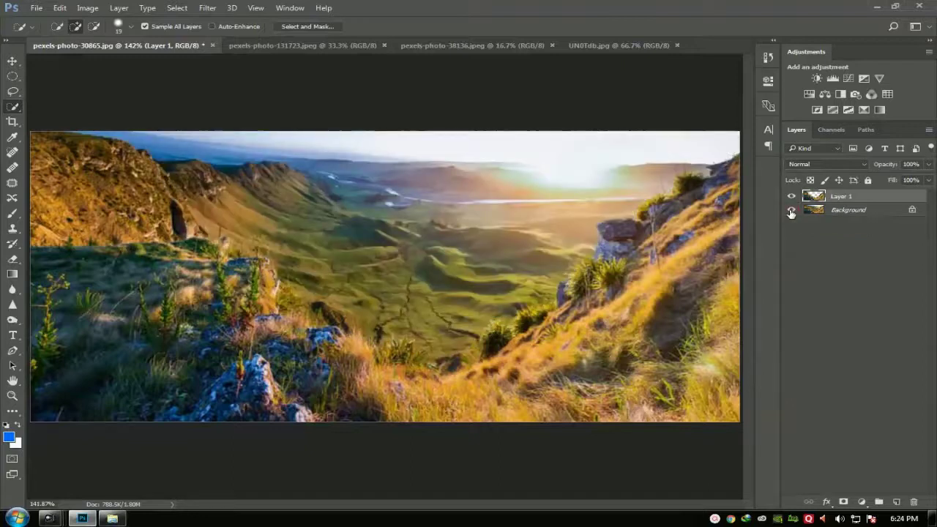
pyautogui.click(791, 211)
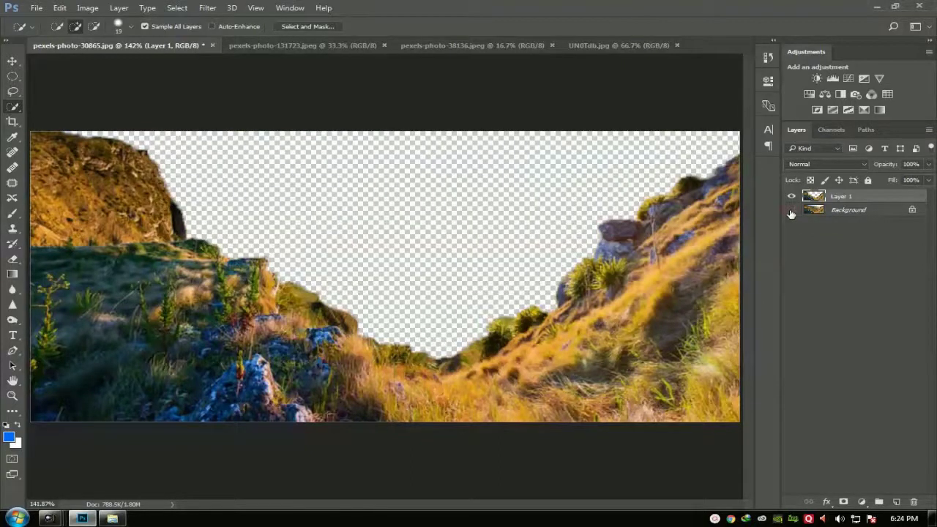
pyautogui.click(791, 210)
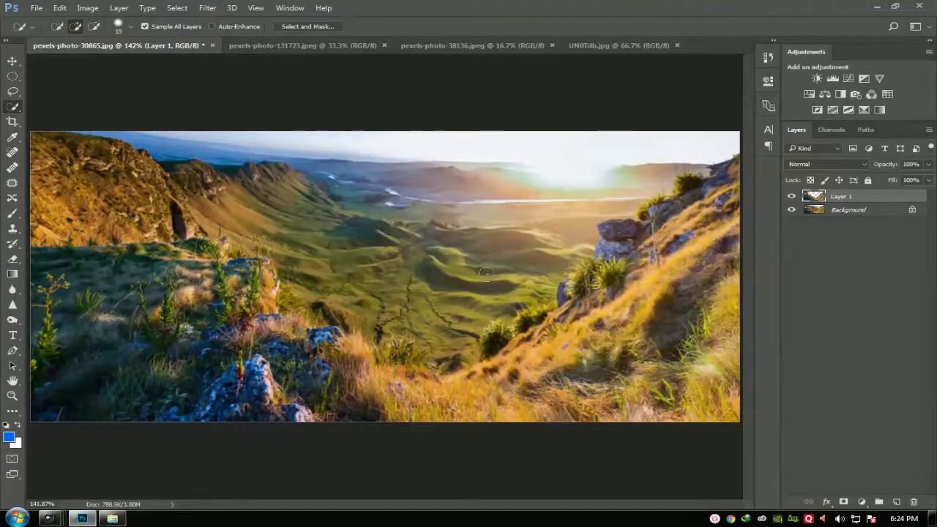
# Switch to the Move tool and look through the three other open nature photos.
pyautogui.click(12, 61)
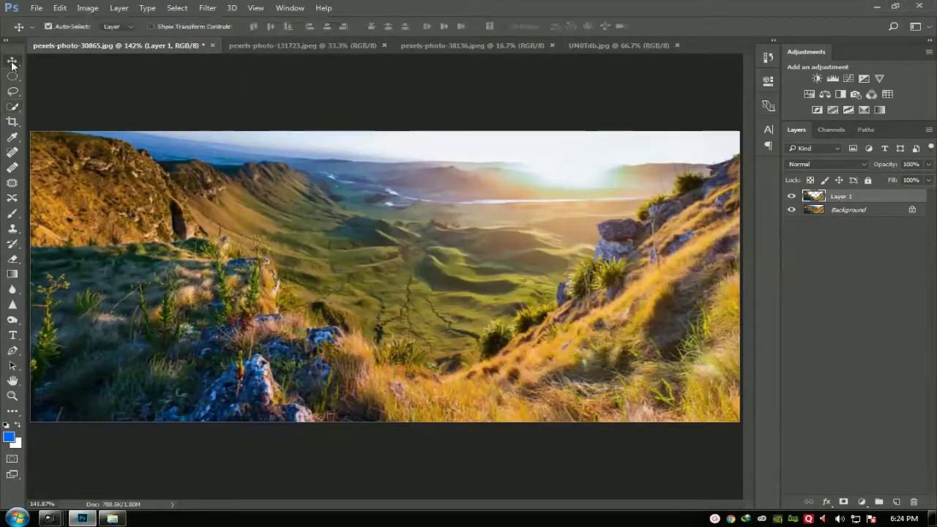
pyautogui.click(292, 46)
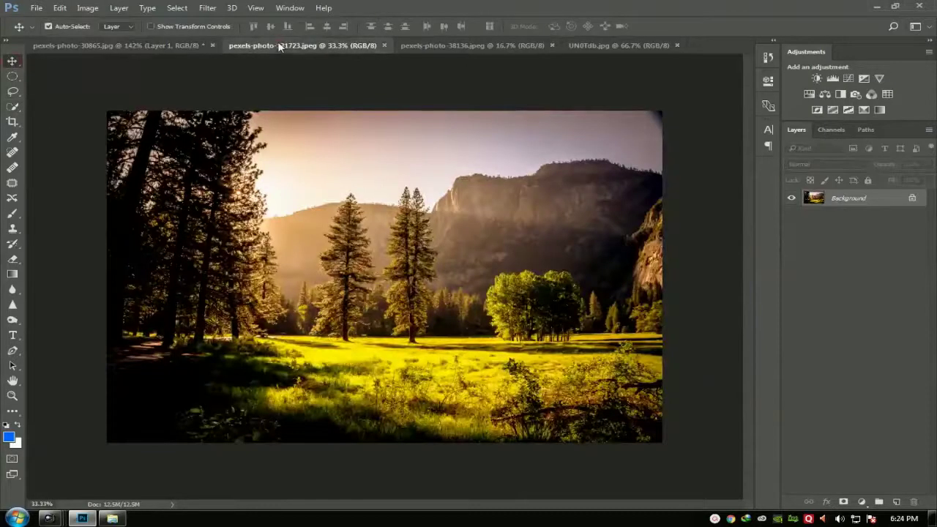
pyautogui.click(433, 46)
pyautogui.click(620, 45)
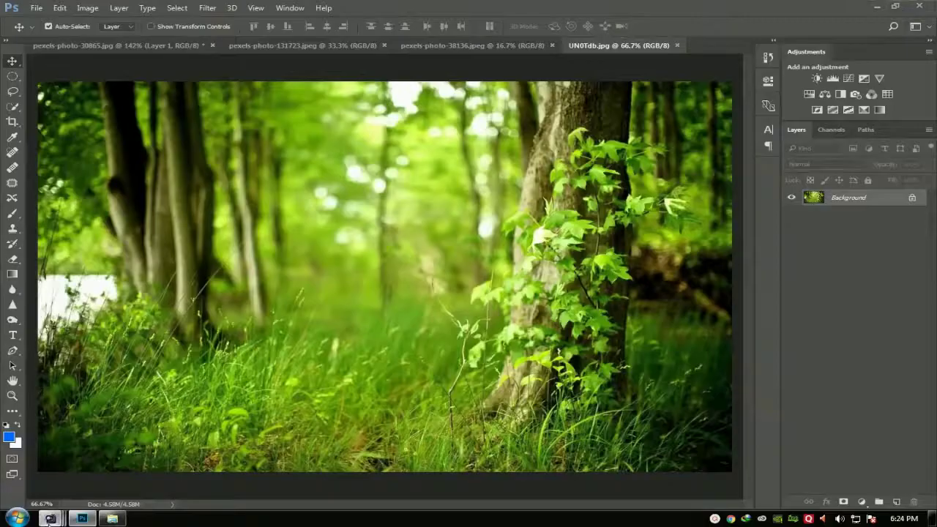
# Open the couple's reception PSD from the MARRAGE folder in ACDSee and float it over the landscape document.
pyautogui.moveTo(49, 518)
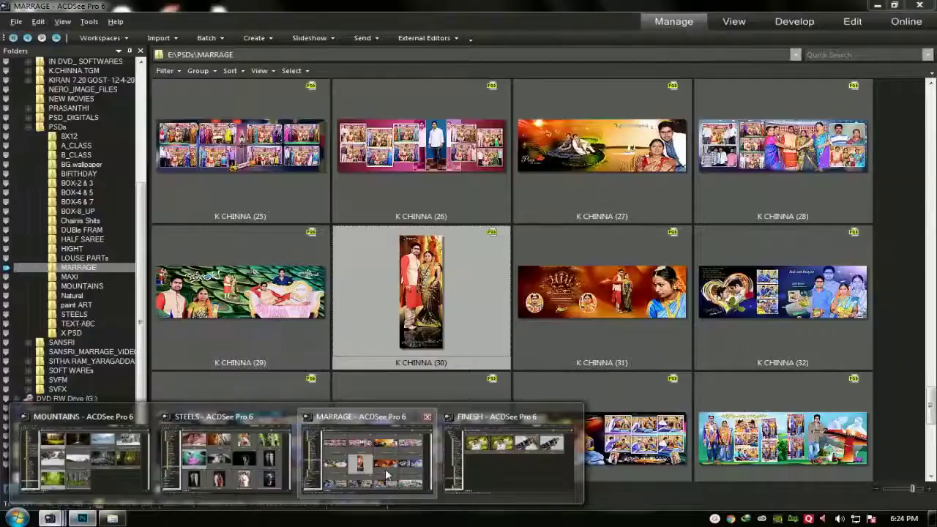
pyautogui.click(426, 489)
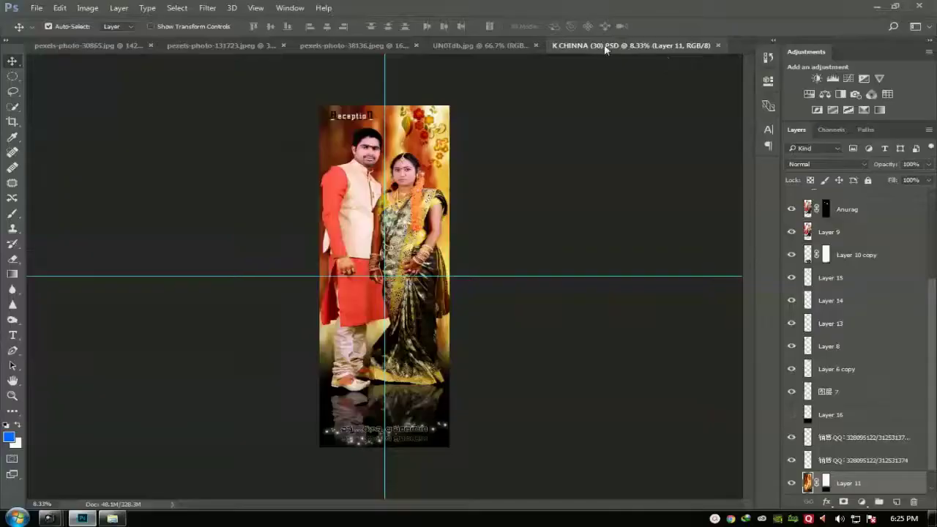
pyautogui.moveTo(604, 45); pyautogui.dragTo(546, 114)
pyautogui.click(168, 47)
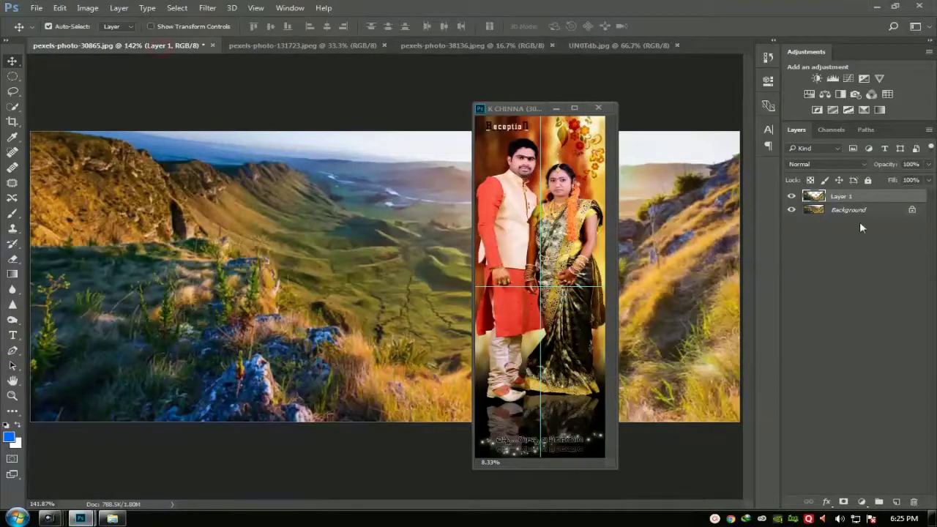
# Toggle the Background layer's visibility to compare it with the cut-out, and make the Background the active layer.
pyautogui.click(839, 212)
pyautogui.click(792, 211)
pyautogui.click(791, 211)
pyautogui.click(798, 197)
pyautogui.click(792, 210)
pyautogui.click(791, 210)
pyautogui.click(844, 212)
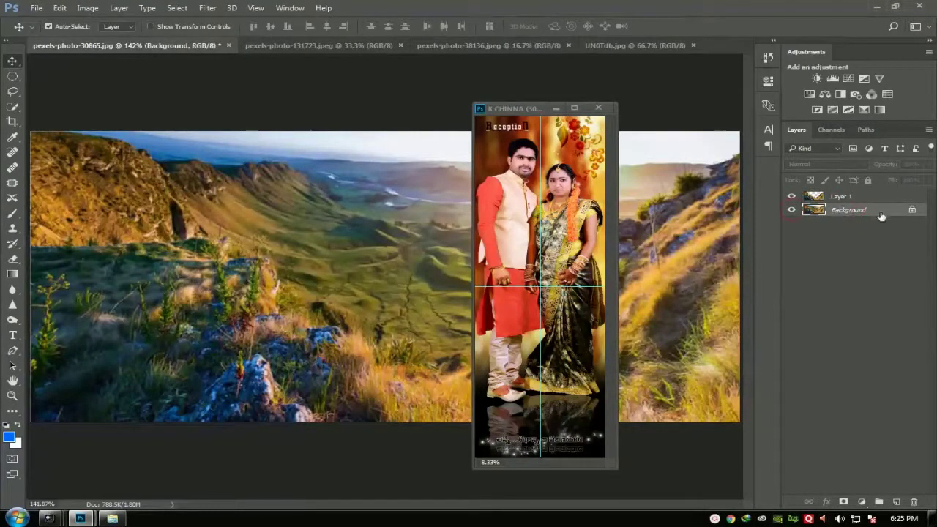
# Move the linked couple layers from the reception PSD into the landscape document and close the PSD without saving.
pyautogui.click(578, 228)
pyautogui.moveTo(578, 228); pyautogui.dragTo(602, 234)
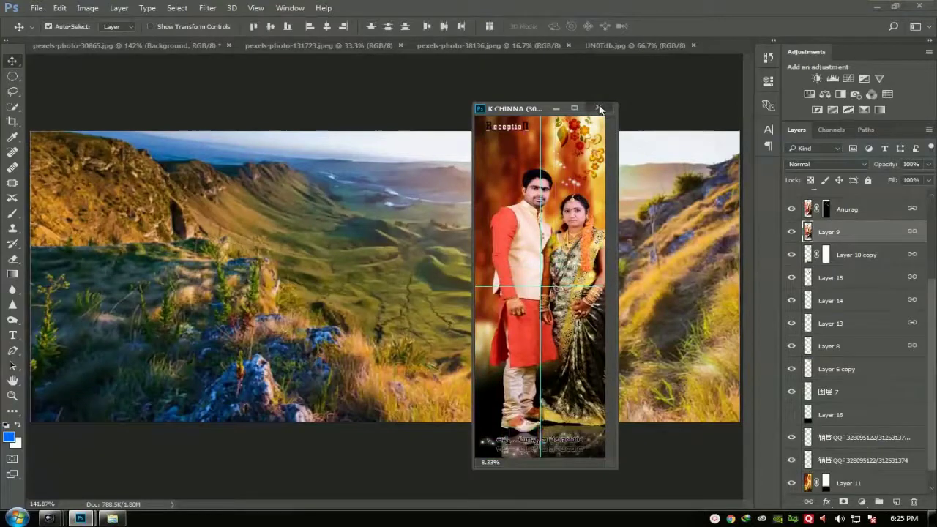
pyautogui.moveTo(559, 243); pyautogui.dragTo(443, 329)
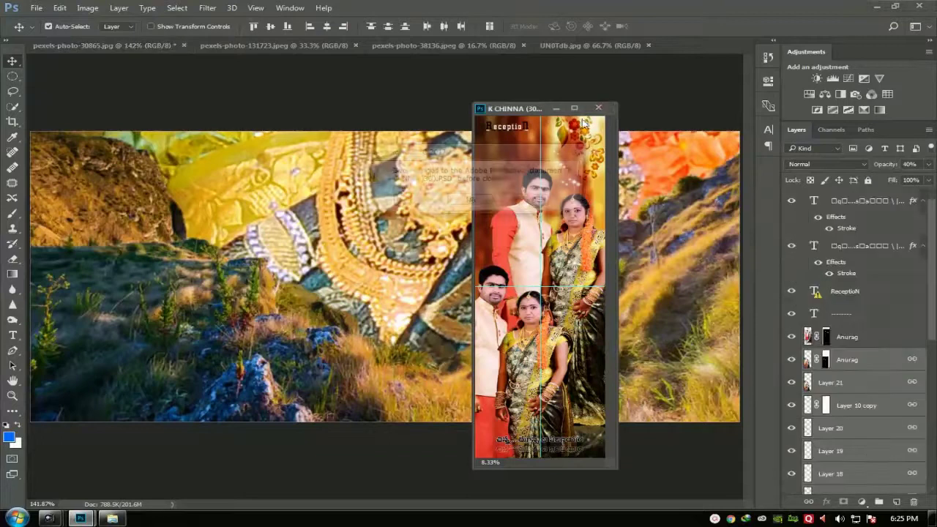
pyautogui.click(499, 200)
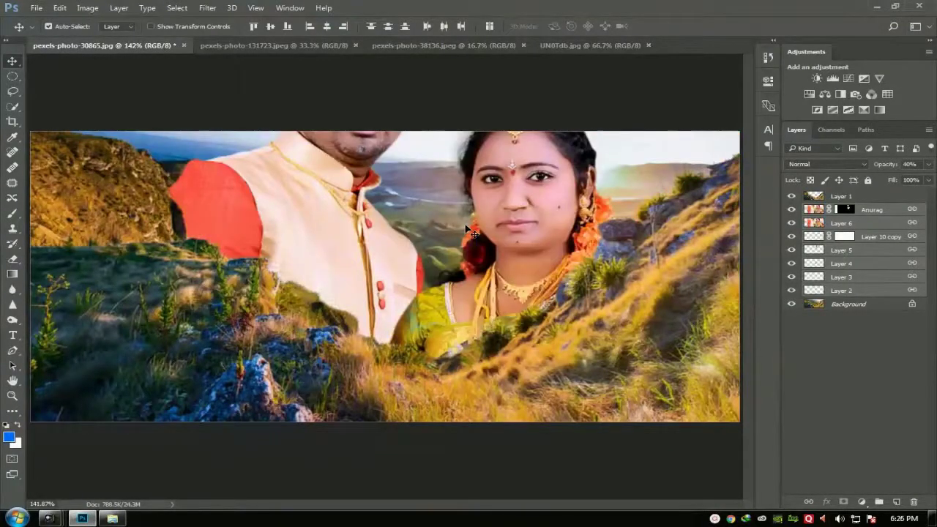
# Scale the couple down with Free Transform and place them in the valley behind the foreground slopes.
pyautogui.scroll(-3, 474, 233)
pyautogui.hotkey('ctrl', 't')
pyautogui.moveTo(593, 99); pyautogui.dragTo(517, 364)
pyautogui.moveTo(461, 385); pyautogui.dragTo(479, 209)
pyautogui.moveTo(537, 188); pyautogui.dragTo(481, 417)
pyautogui.moveTo(439, 458); pyautogui.dragTo(492, 215)
pyautogui.moveTo(524, 176); pyautogui.dragTo(452, 376)
pyautogui.moveTo(416, 461); pyautogui.dragTo(451, 271)
pyautogui.press('Return')
pyautogui.hotkey('ctrl', '0')
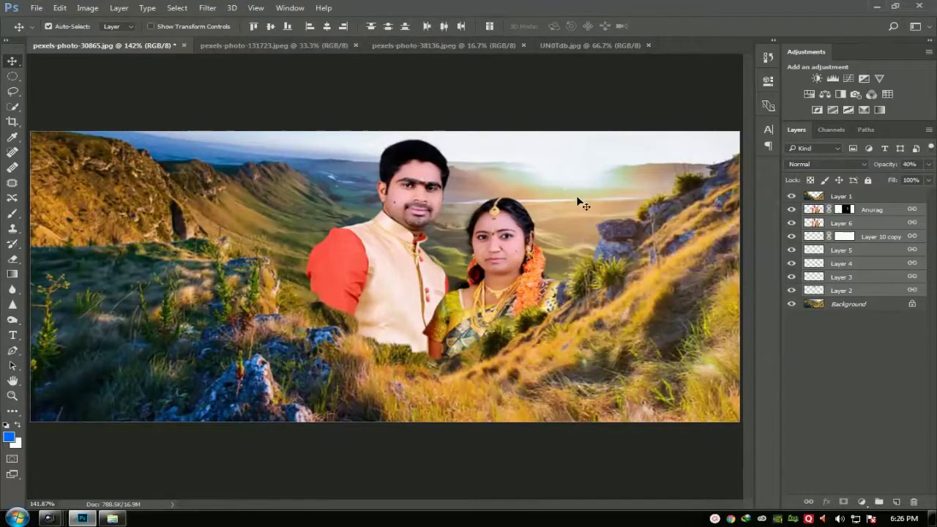
pyautogui.moveTo(503, 279); pyautogui.dragTo(487, 281)
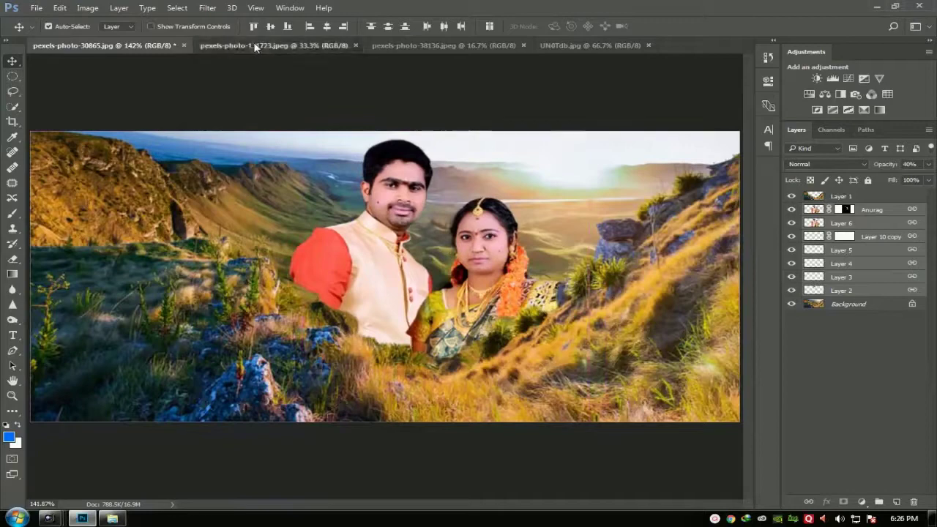
# Copy all of pexels-photo-131723.jpeg, close it, and paste it into the landscape document directly above the Background layer.
pyautogui.click(220, 45)
pyautogui.hotkey('ctrl', 'a')
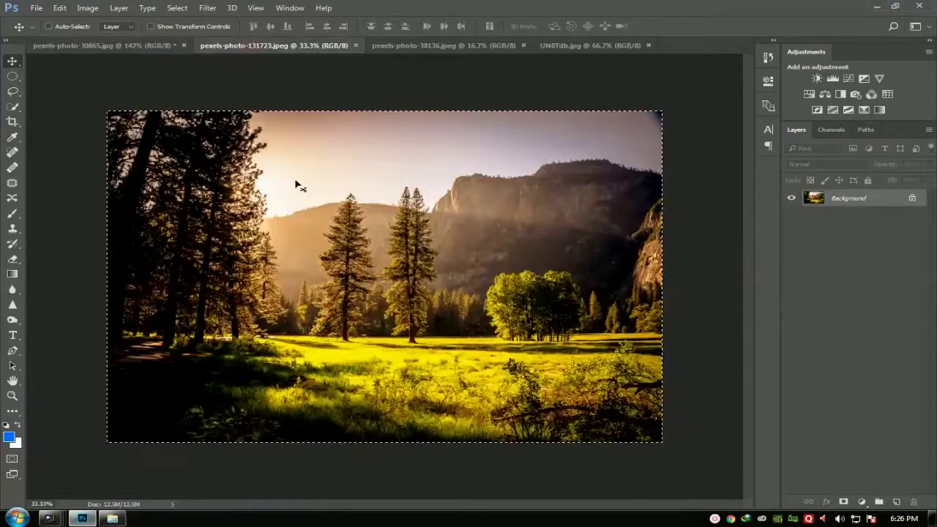
pyautogui.hotkey('ctrl', 'w')
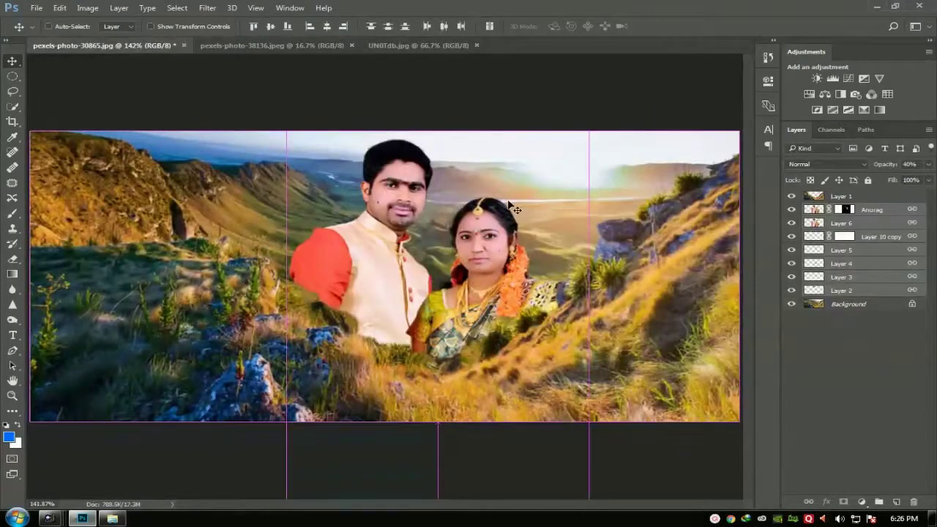
pyautogui.hotkey('ctrl', 'v')
pyautogui.moveTo(849, 210); pyautogui.dragTo(835, 311)
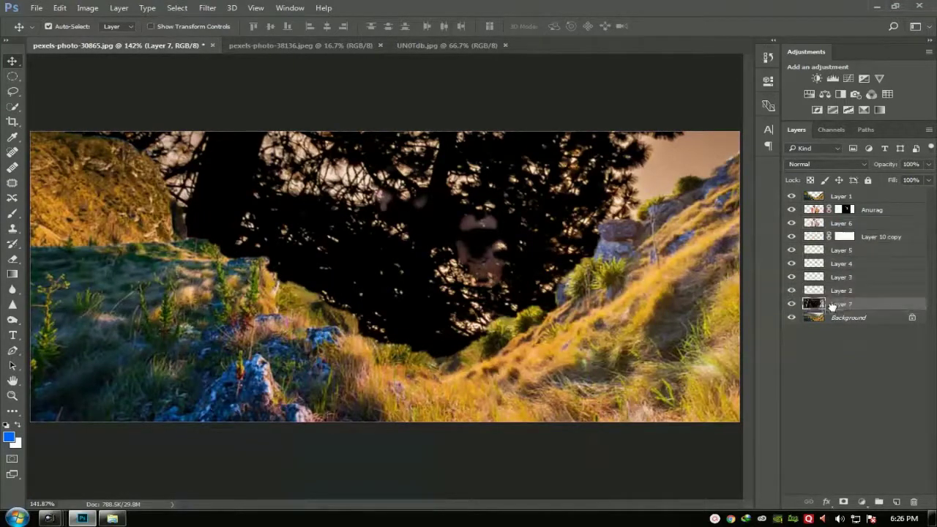
# Scale down the pasted meadow photo and position its trees and mountains behind the couple.
pyautogui.scroll(-3, 537, 181)
pyautogui.hotkey('ctrl', 't')
pyautogui.moveTo(258, 226); pyautogui.dragTo(609, 434)
pyautogui.moveTo(682, 497); pyautogui.dragTo(167, 177)
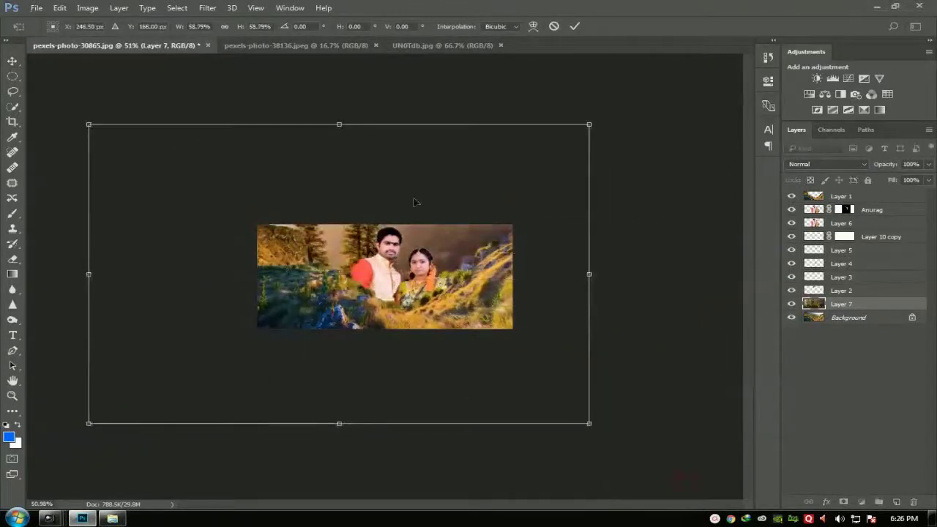
pyautogui.moveTo(88, 423); pyautogui.dragTo(242, 332)
pyautogui.moveTo(593, 125); pyautogui.dragTo(542, 162)
pyautogui.moveTo(438, 236); pyautogui.dragTo(445, 280)
pyautogui.press('Return')
pyautogui.hotkey('ctrl', '0')
pyautogui.press('ctrl')
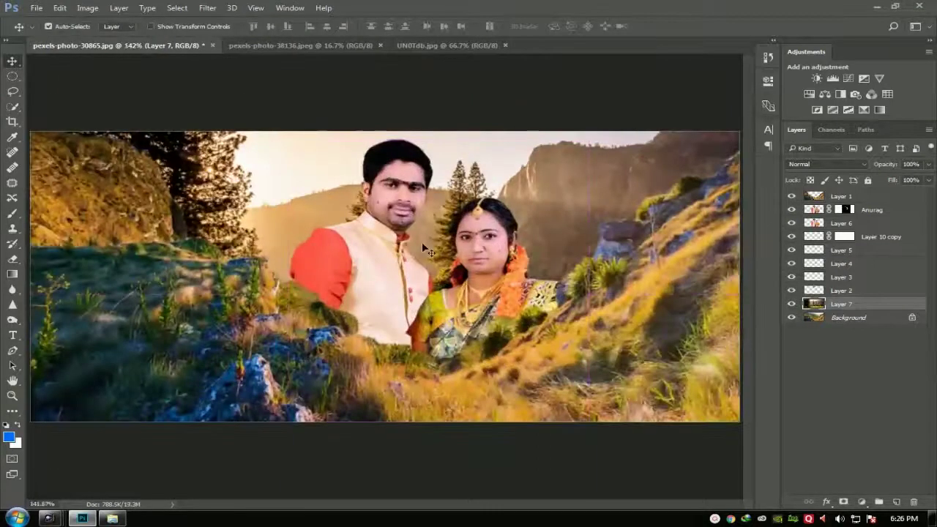
pyautogui.moveTo(532, 179); pyautogui.dragTo(502, 188)
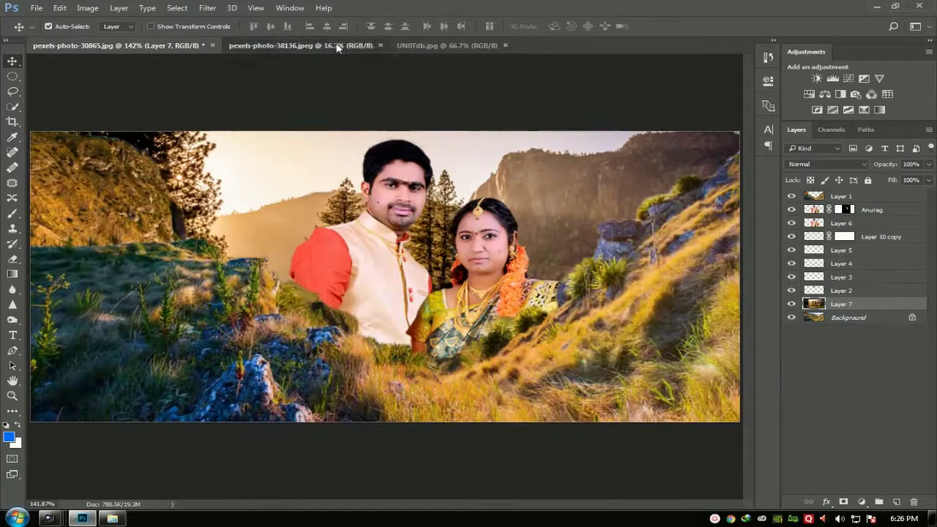
# Copy all of pexels-photo-38136.jpeg and paste it into the landscape document above Layer 7.
pyautogui.click(300, 45)
pyautogui.hotkey('ctrl', 'a')
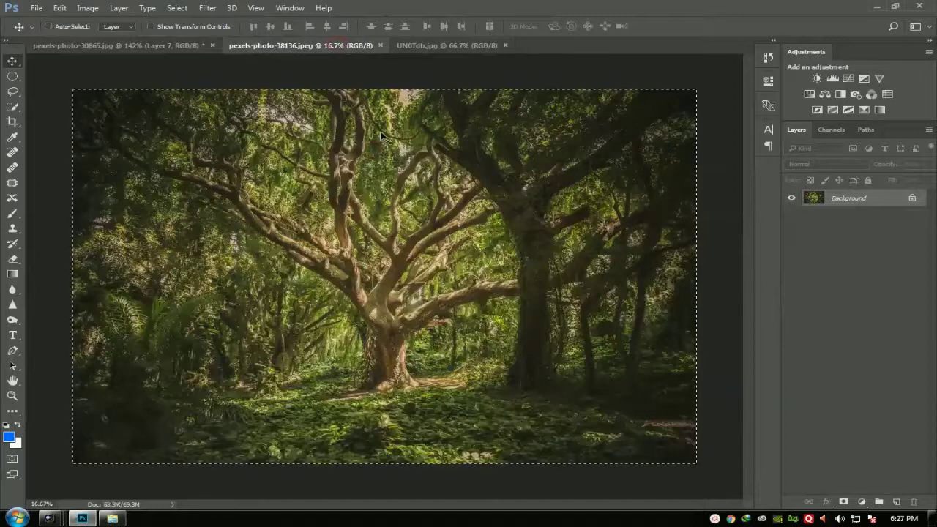
pyautogui.click(103, 44)
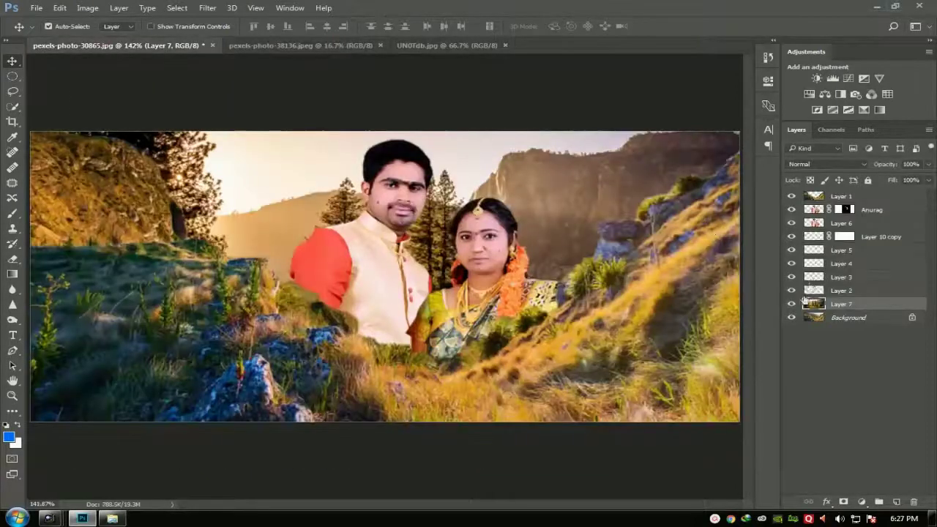
pyautogui.hotkey('ctrl', 'v')
pyautogui.moveTo(500, 341); pyautogui.dragTo(491, 245)
pyautogui.hotkey('ctrl', 'z')
pyautogui.scroll(-8, 531, 235)
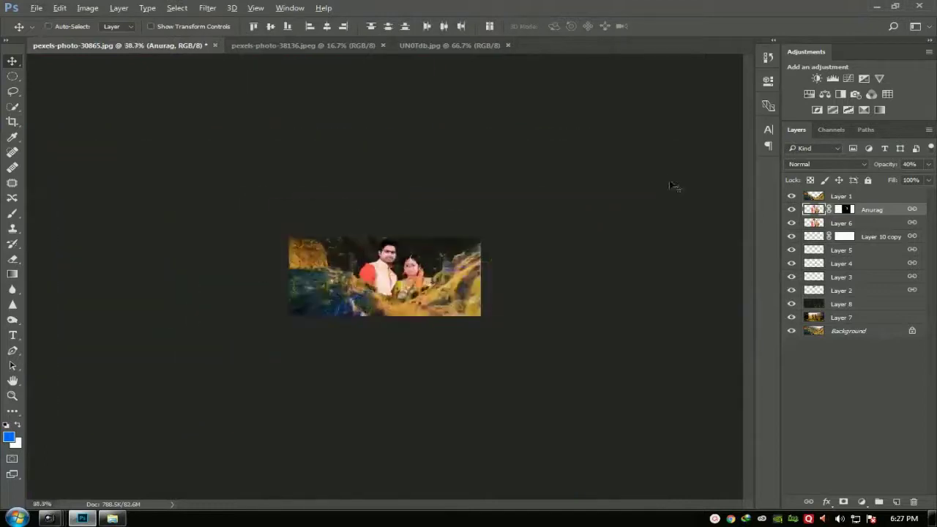
pyautogui.hotkey('ctrl', 't')
pyautogui.press('Return')
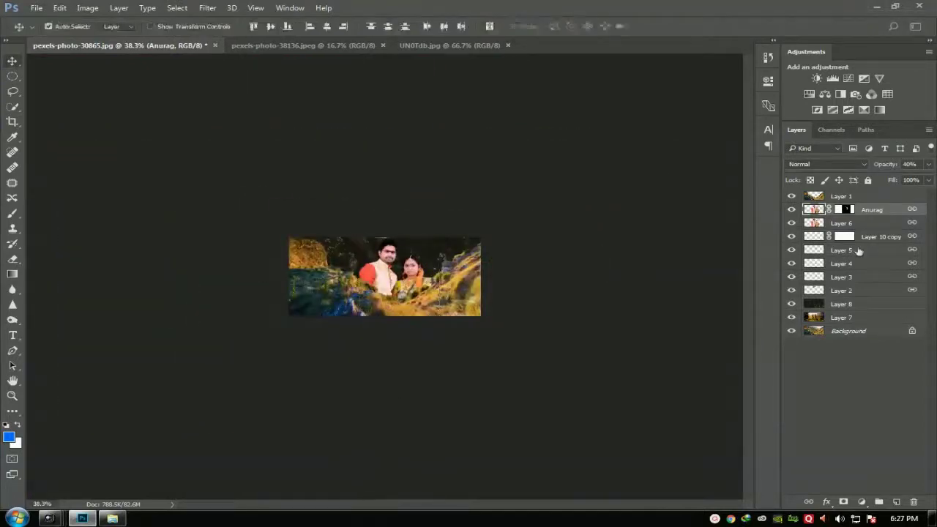
# Scale the pasted tree photo on Layer 8 to about 19% and position its branches behind the couple.
pyautogui.click(842, 304)
pyautogui.hotkey('ctrl', 't')
pyautogui.moveTo(279, 216); pyautogui.dragTo(585, 472)
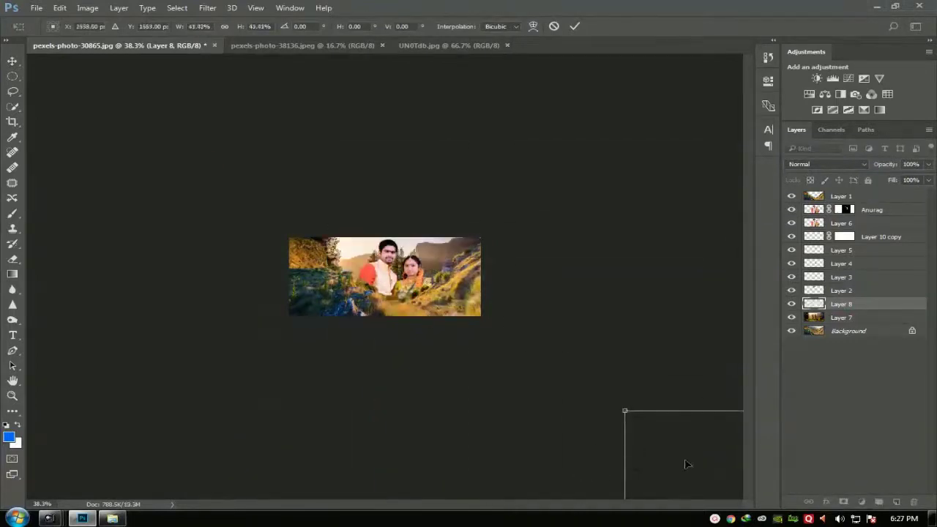
pyautogui.moveTo(686, 464); pyautogui.dragTo(251, 215)
pyautogui.moveTo(193, 165); pyautogui.dragTo(478, 401)
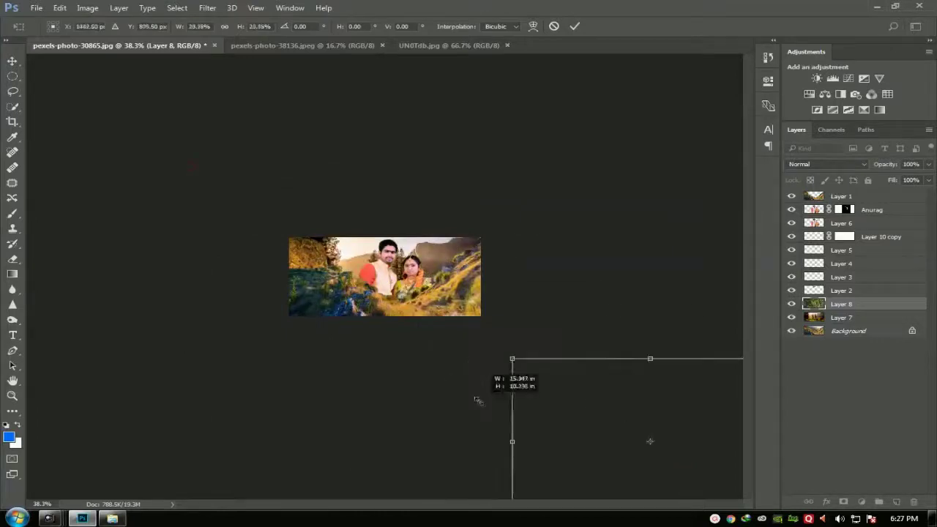
pyautogui.moveTo(651, 434); pyautogui.dragTo(400, 259)
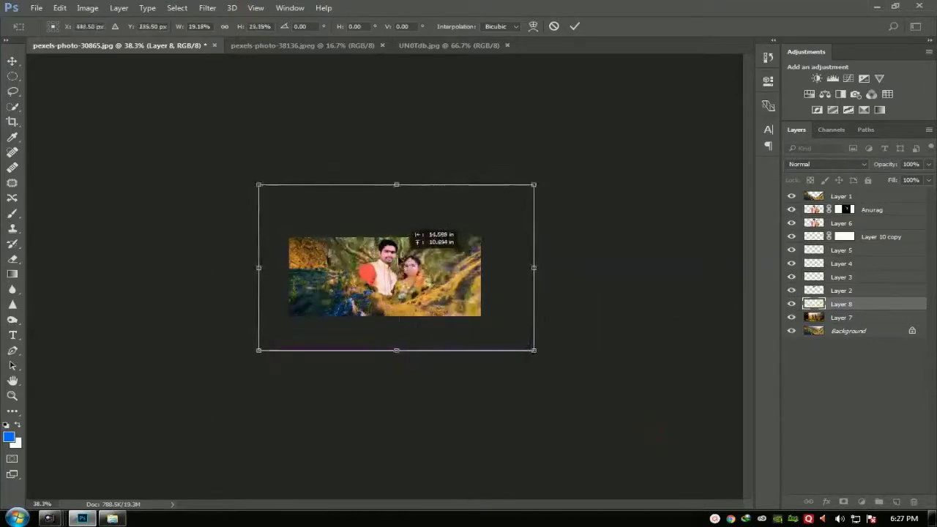
pyautogui.press('Return')
pyautogui.hotkey('ctrl', '0')
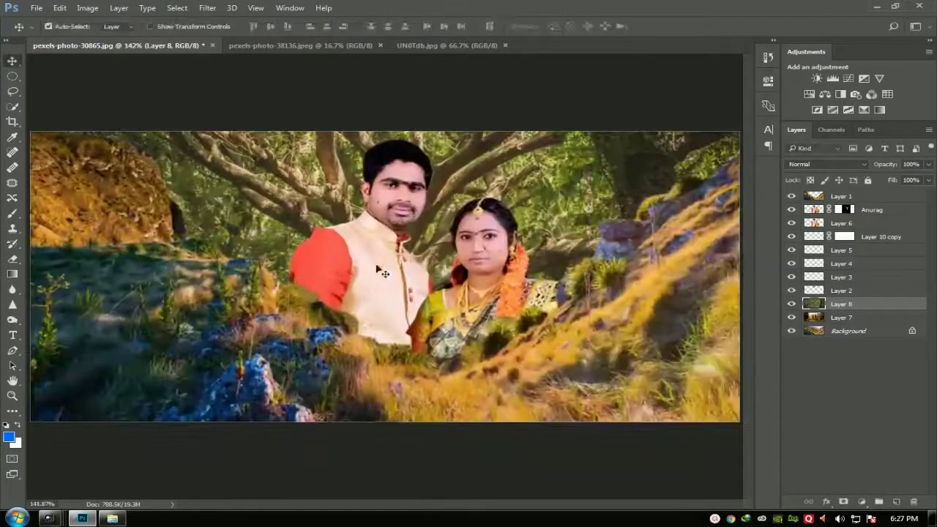
pyautogui.moveTo(525, 252); pyautogui.dragTo(533, 205)
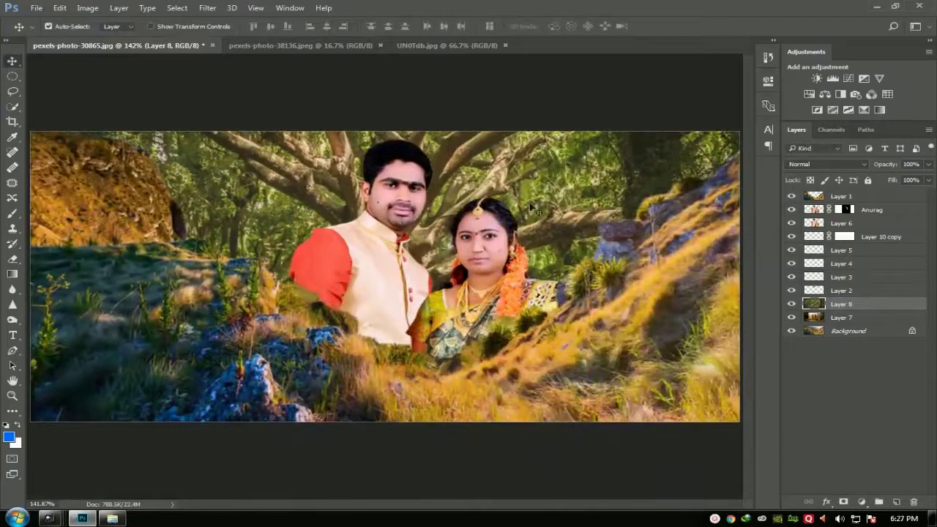
# Hide Layer 8, activate the Quick Selection tool, and show only the foreground cut-out on Layer 1.
pyautogui.click(791, 304)
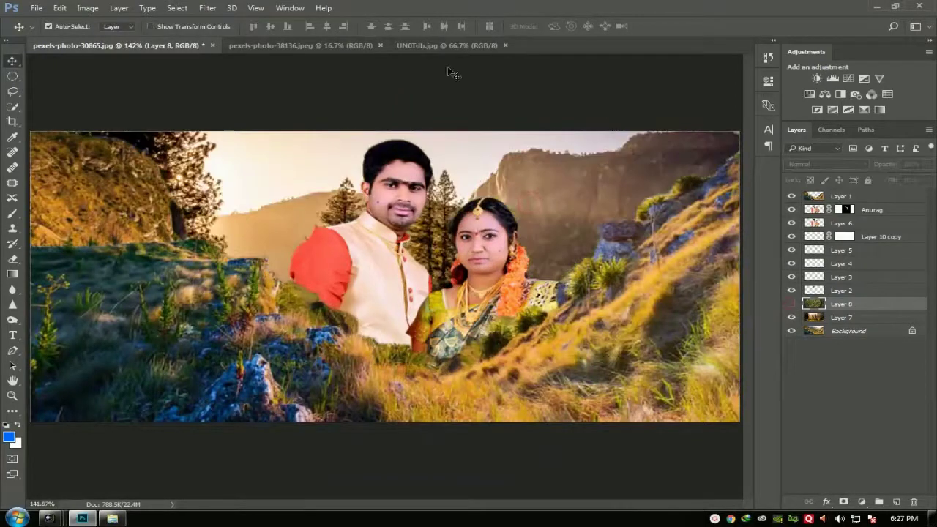
pyautogui.click(12, 106)
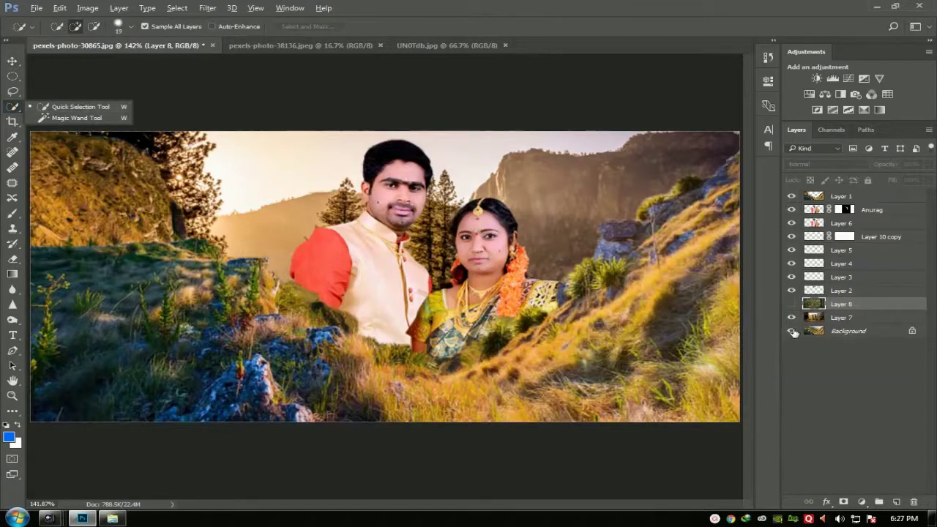
pyautogui.keyDown('alt'); pyautogui.click(791, 197); pyautogui.keyUp('alt')
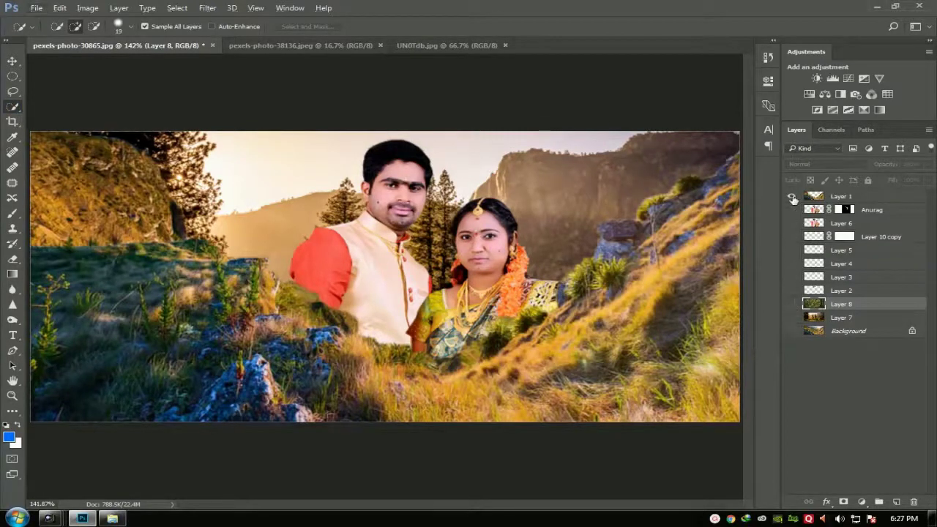
# Set the Quick Selection tool to subtract from the selection with a 16 px brush.
pyautogui.click(54, 28)
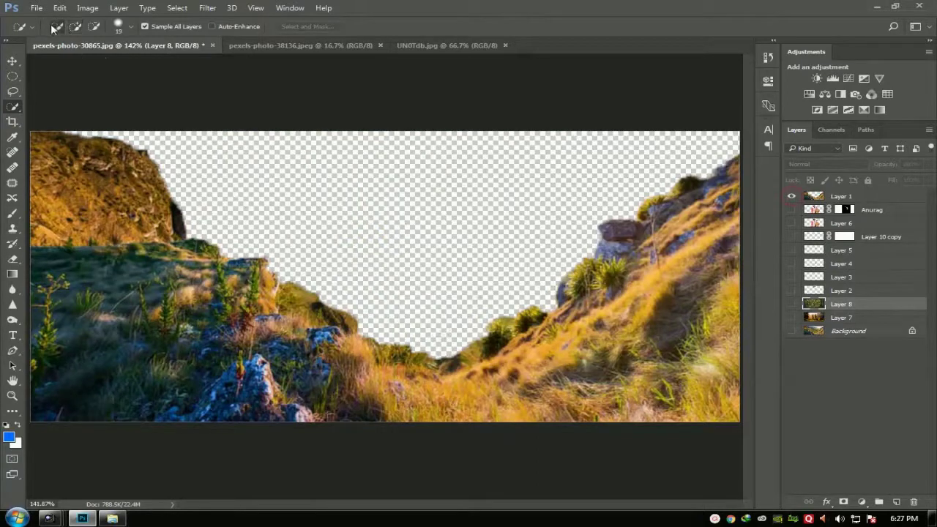
pyautogui.click(94, 27)
pyautogui.click(131, 28)
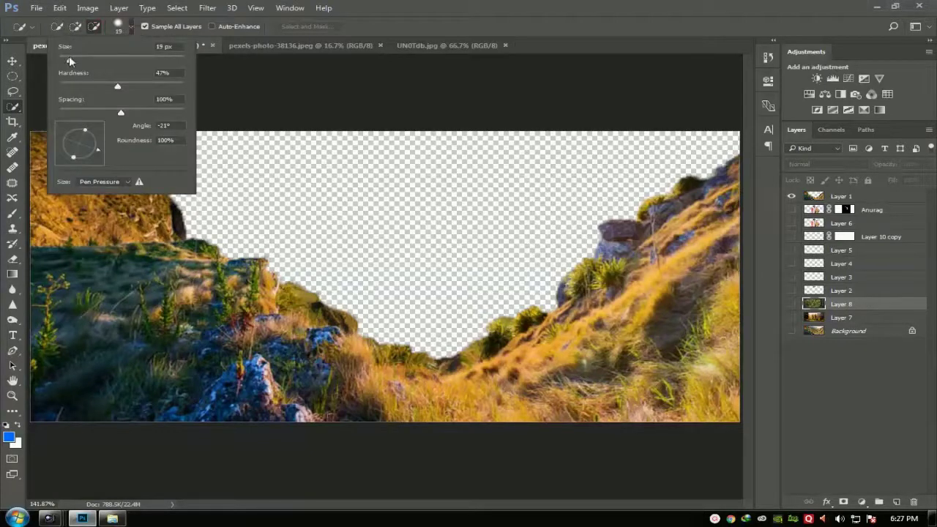
pyautogui.moveTo(69, 59); pyautogui.dragTo(109, 63)
# Duplicate the Background layer, show only the duplicate, and switch to the Move tool.
pyautogui.click(847, 332)
pyautogui.hotkey('ctrl', ',')
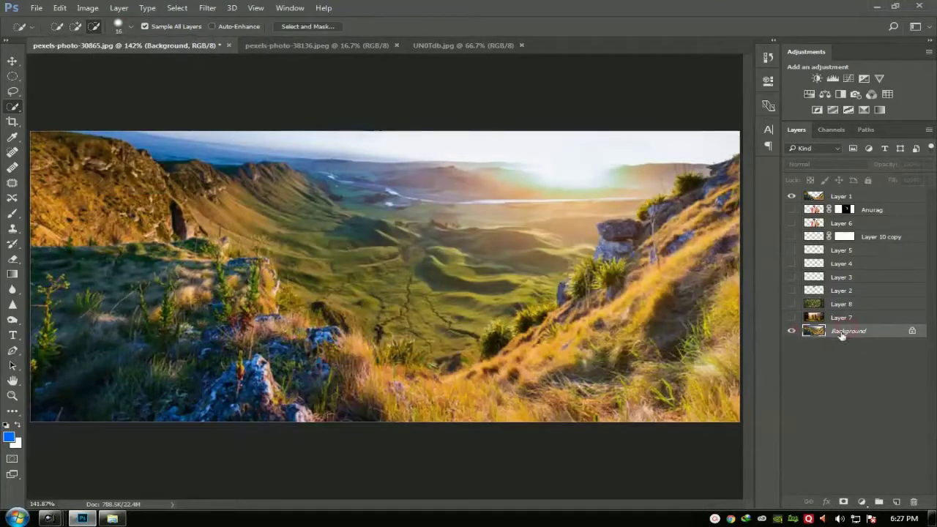
pyautogui.hotkey('ctrl', 'j')
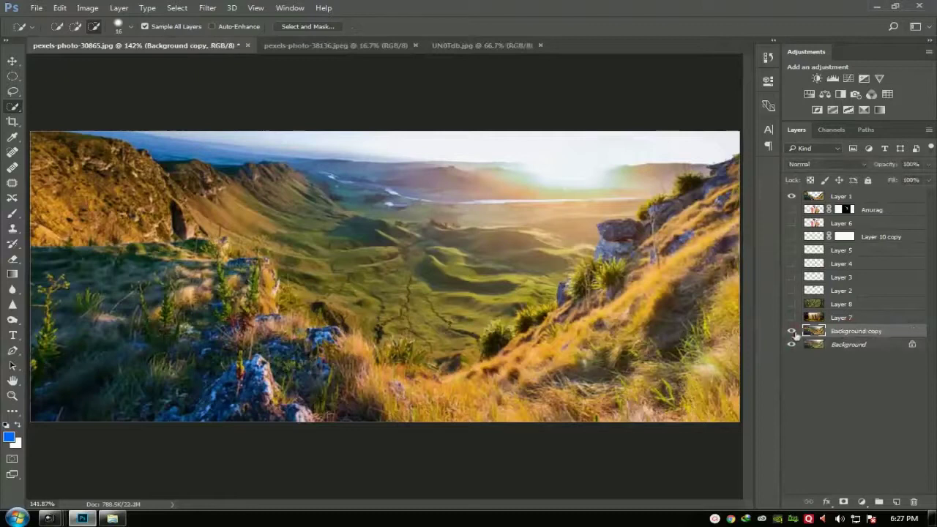
pyautogui.keyDown('alt'); pyautogui.click(791, 333); pyautogui.keyUp('alt')
pyautogui.click(12, 61)
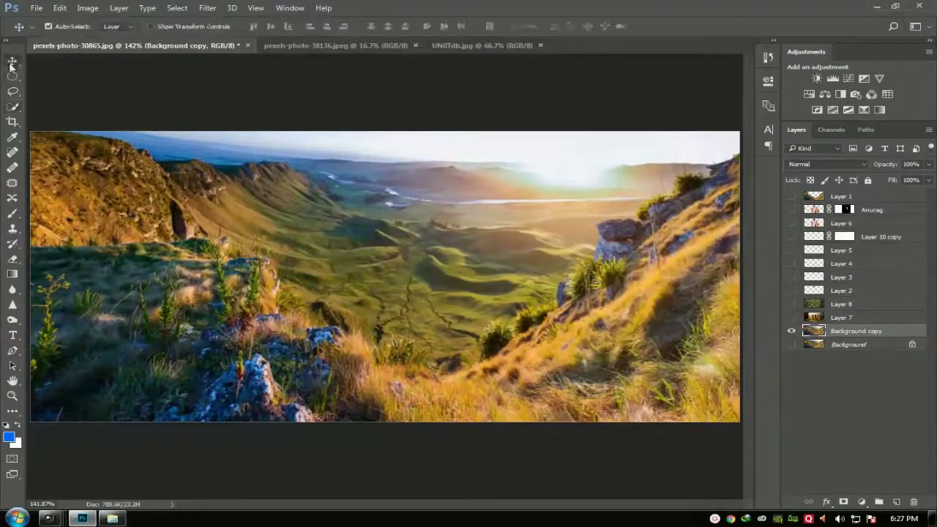
# Select the sky and distant horizon on the Background copy layer with the Quick Selection tool.
pyautogui.click(12, 106)
pyautogui.click(79, 109)
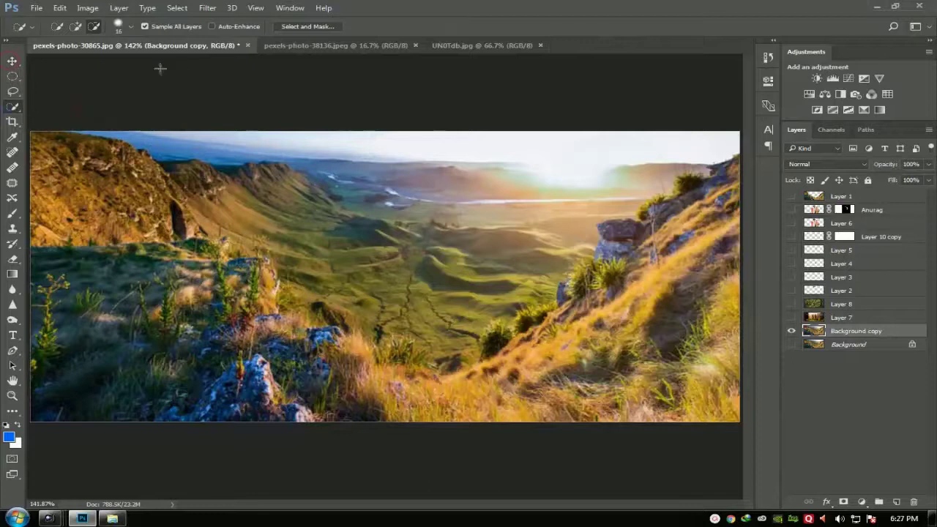
pyautogui.click(132, 27)
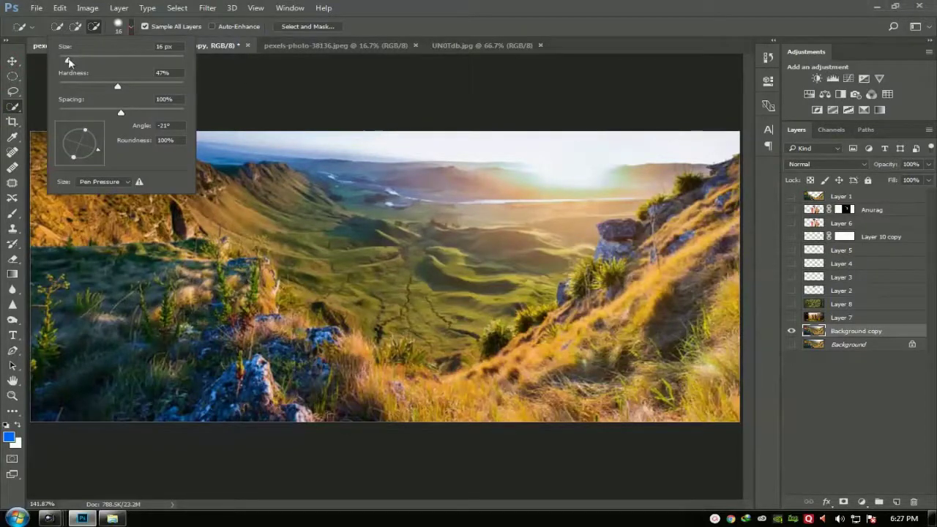
pyautogui.press('Return')
pyautogui.click(444, 153)
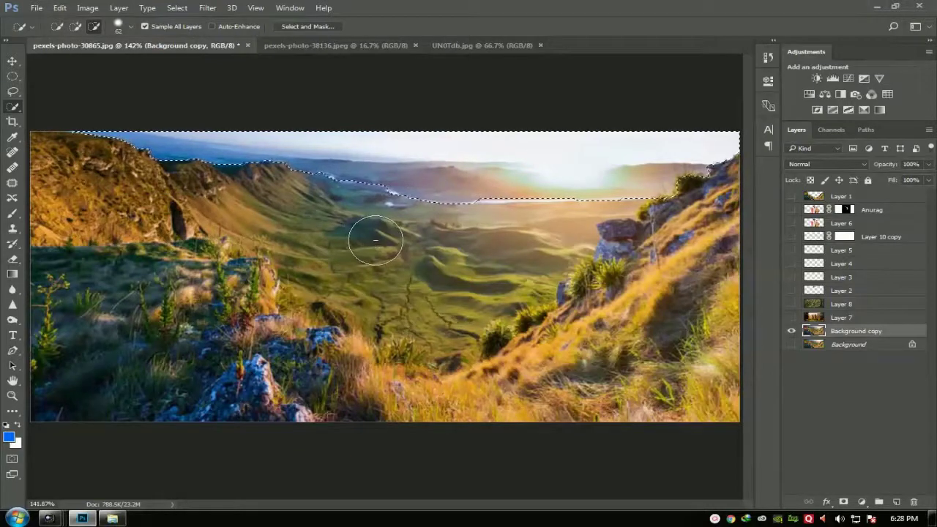
# Try enlarging and reducing the Quick Selection brush over the valley.
pyautogui.press(']')
pyautogui.press(']')
pyautogui.press(']')
pyautogui.press(']')
pyautogui.press(']')
pyautogui.press(']')
pyautogui.press(']')
pyautogui.press(']')
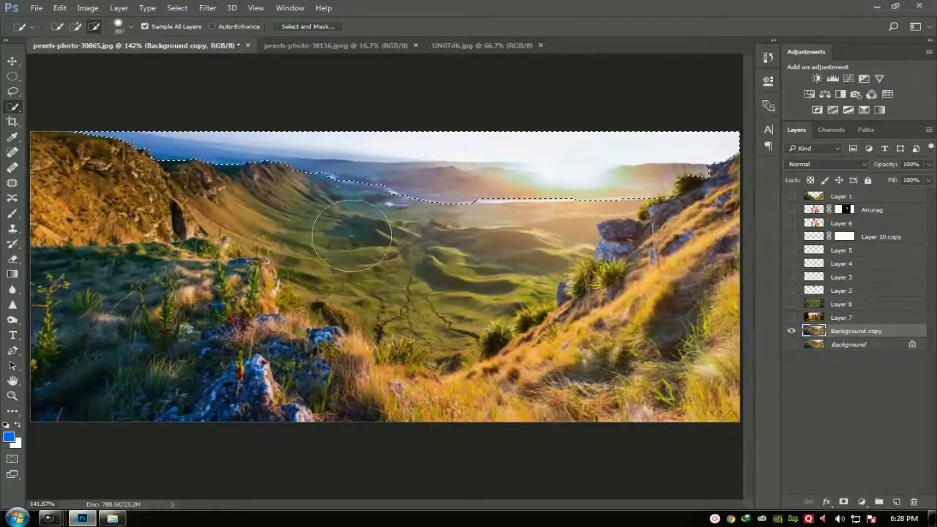
pyautogui.press('[')
pyautogui.press('[')
pyautogui.press('[')
pyautogui.press('[')
pyautogui.press('[')
pyautogui.press('[')
pyautogui.press('[')
pyautogui.press('[')
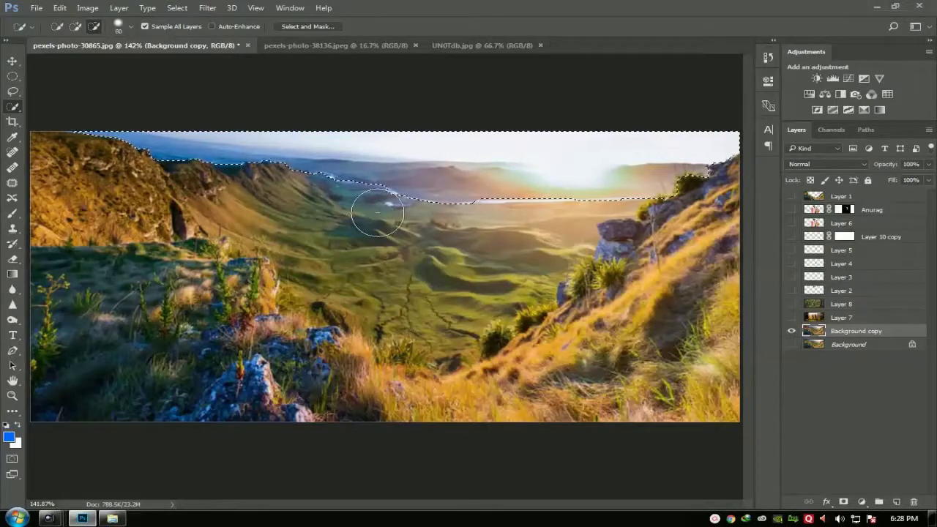
# Brush along the river edge below the selected horizon with an adjusted brush size, and clear the selection.
pyautogui.press(']')
pyautogui.press(']')
pyautogui.press('[')
pyautogui.moveTo(366, 196)
pyautogui.mouseDown()
pyautogui.moveTo(446, 206)
pyautogui.moveTo(317, 183)
pyautogui.mouseUp()
pyautogui.hotkey('ctrl', 'd')
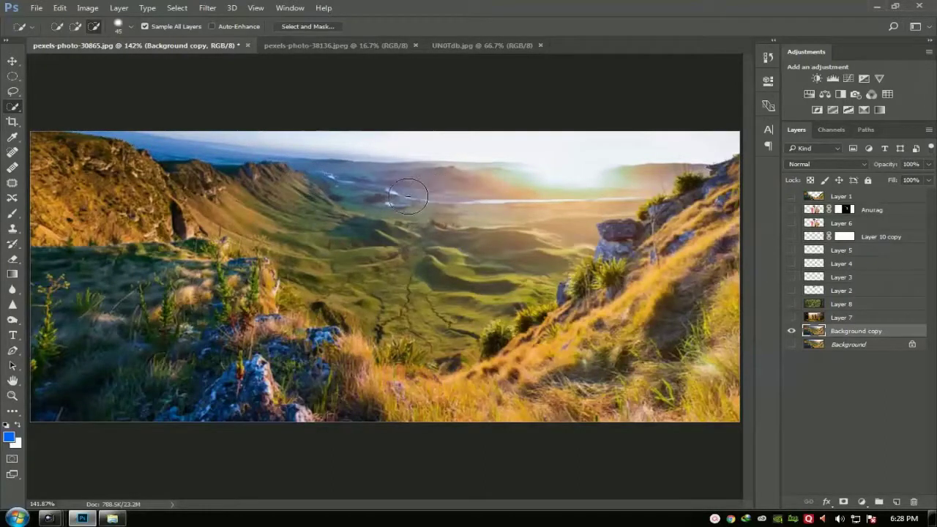
# Select the sky and valley down to the foreground hills with a 99 px brush, and clear the selection.
pyautogui.press(']')
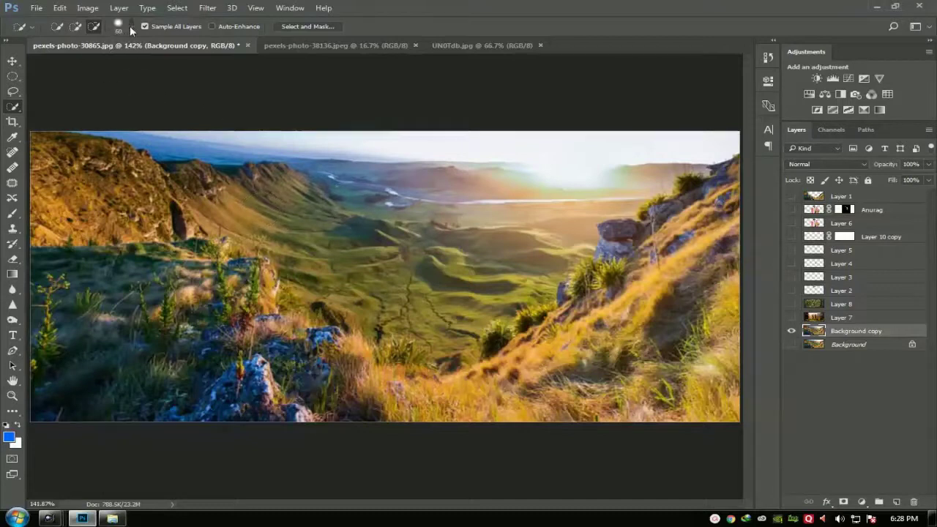
pyautogui.click(131, 28)
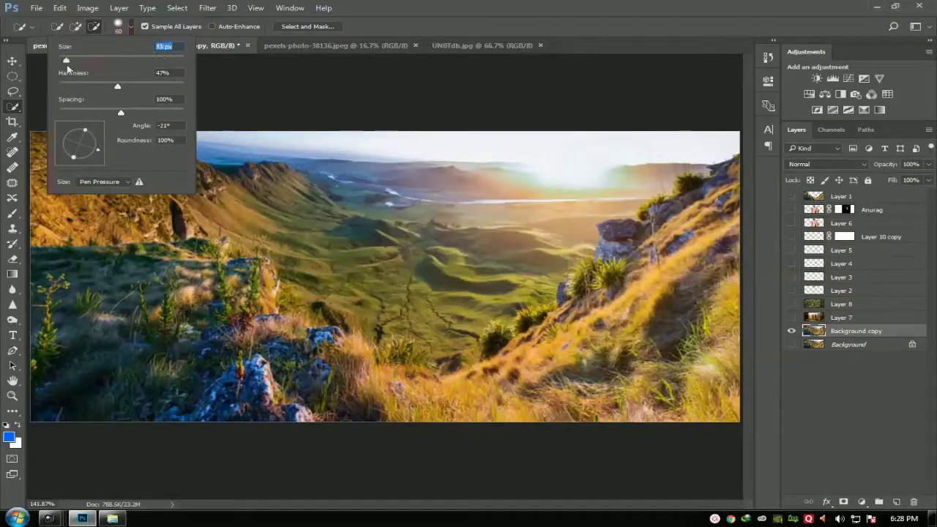
pyautogui.moveTo(85, 64)
pyautogui.mouseDown()
pyautogui.moveTo(157, 67)
pyautogui.moveTo(125, 67)
pyautogui.mouseUp()
pyautogui.click(428, 191)
pyautogui.moveTo(428, 191)
pyautogui.mouseDown()
pyautogui.moveTo(377, 169)
pyautogui.moveTo(234, 146)
pyautogui.moveTo(440, 323)
pyautogui.moveTo(381, 315)
pyautogui.moveTo(432, 350)
pyautogui.moveTo(395, 344)
pyautogui.mouseUp()
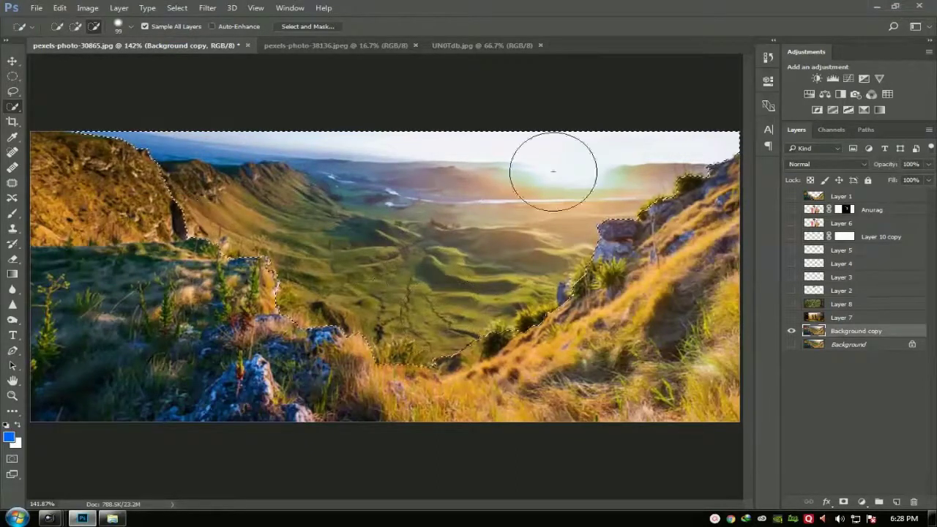
pyautogui.hotkey('ctrl', 'd')
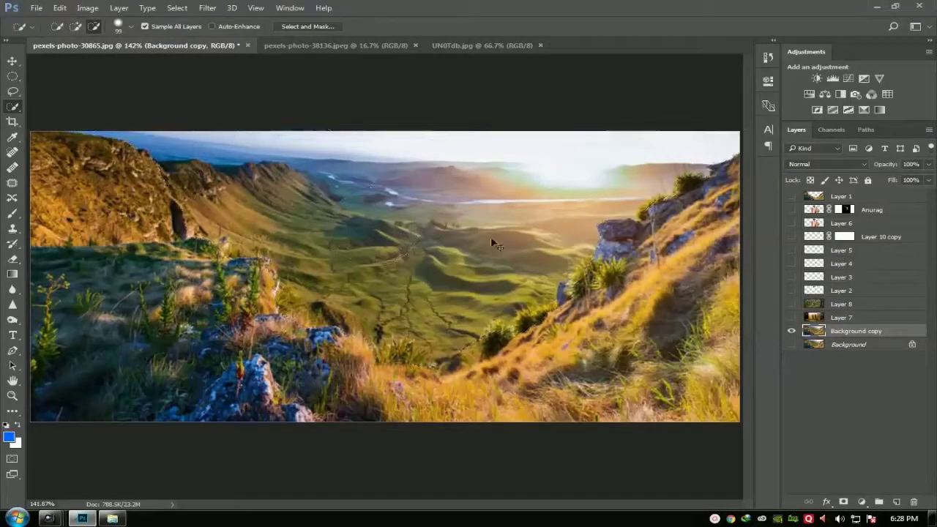
# Select only the sky with a 17 px brush, excluding the distant hills on both sides of the sun.
pyautogui.click(131, 26)
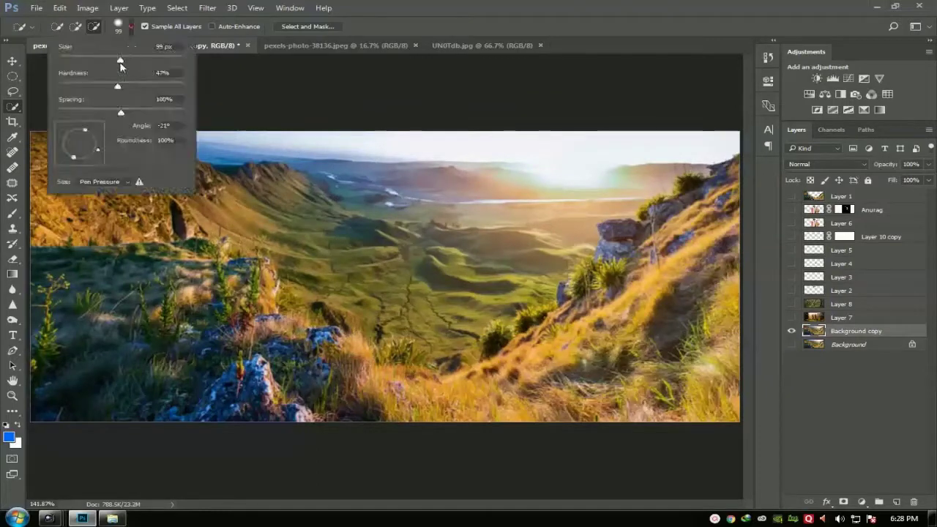
pyautogui.moveTo(68, 65); pyautogui.dragTo(69, 63)
pyautogui.moveTo(435, 153)
pyautogui.mouseDown()
pyautogui.moveTo(427, 142)
pyautogui.moveTo(453, 142)
pyautogui.mouseUp()
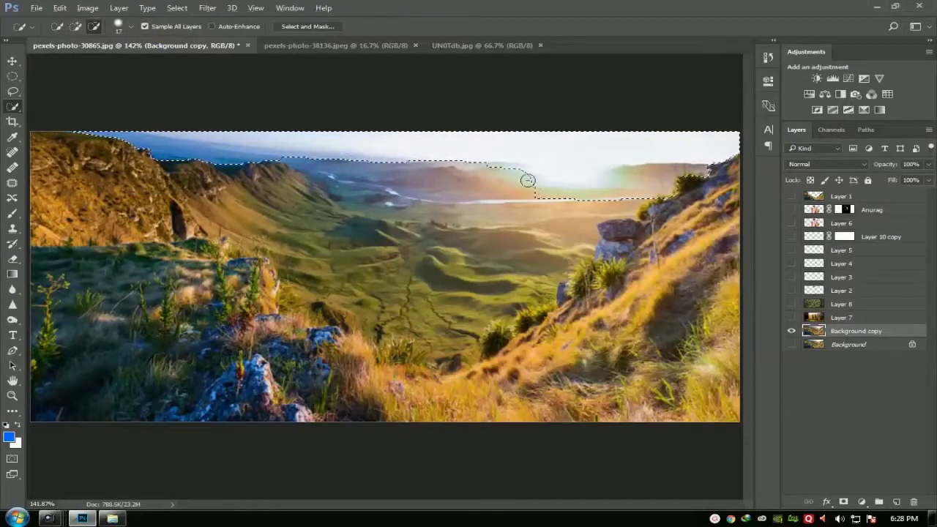
pyautogui.moveTo(668, 161); pyautogui.dragTo(662, 161)
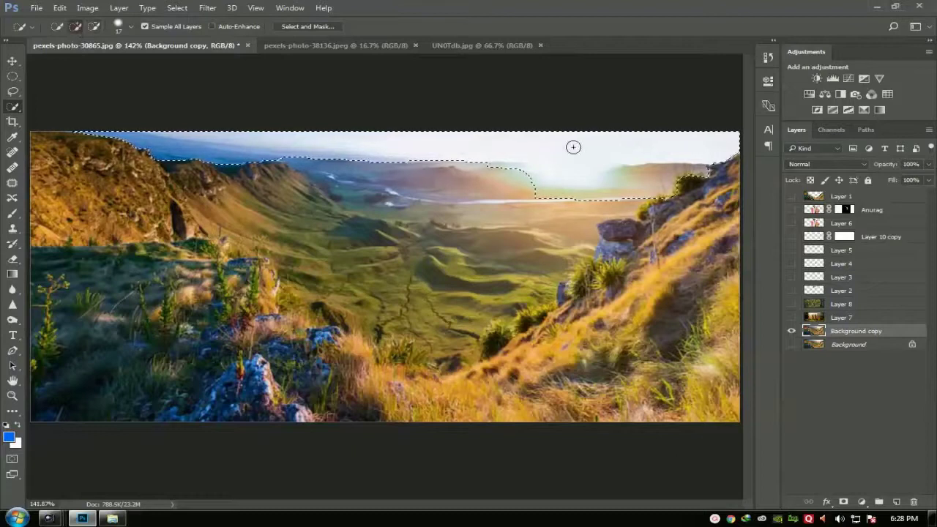
pyautogui.moveTo(562, 172)
pyautogui.mouseDown()
pyautogui.moveTo(567, 193)
pyautogui.moveTo(622, 192)
pyautogui.mouseUp()
pyautogui.hotkey('ctrl', 'd')
pyautogui.moveTo(657, 196)
pyautogui.mouseDown()
pyautogui.moveTo(522, 192)
pyautogui.moveTo(554, 188)
pyautogui.moveTo(572, 201)
pyautogui.moveTo(538, 191)
pyautogui.moveTo(650, 186)
pyautogui.moveTo(620, 185)
pyautogui.moveTo(608, 208)
pyautogui.moveTo(491, 171)
pyautogui.moveTo(568, 194)
pyautogui.moveTo(520, 191)
pyautogui.moveTo(576, 175)
pyautogui.moveTo(511, 175)
pyautogui.moveTo(579, 163)
pyautogui.mouseUp()
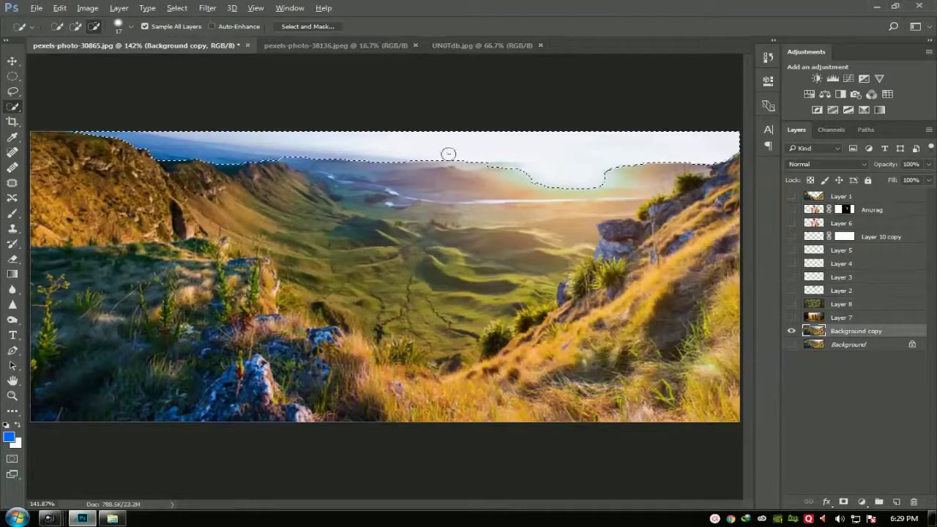
# Copy the selected sky to a new layer, view it alone, and undo the copy and clear the selection.
pyautogui.press('alt')
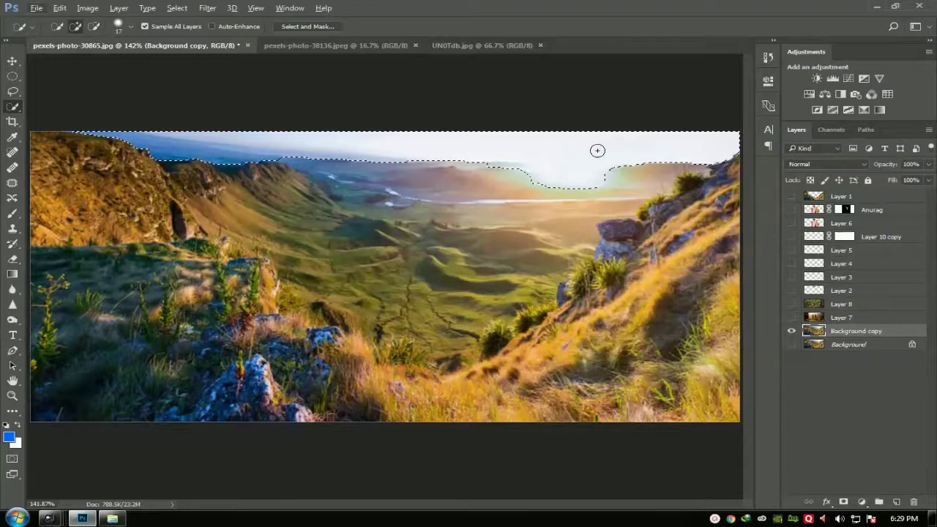
pyautogui.hotkey('ctrl', 'j')
pyautogui.click(790, 345)
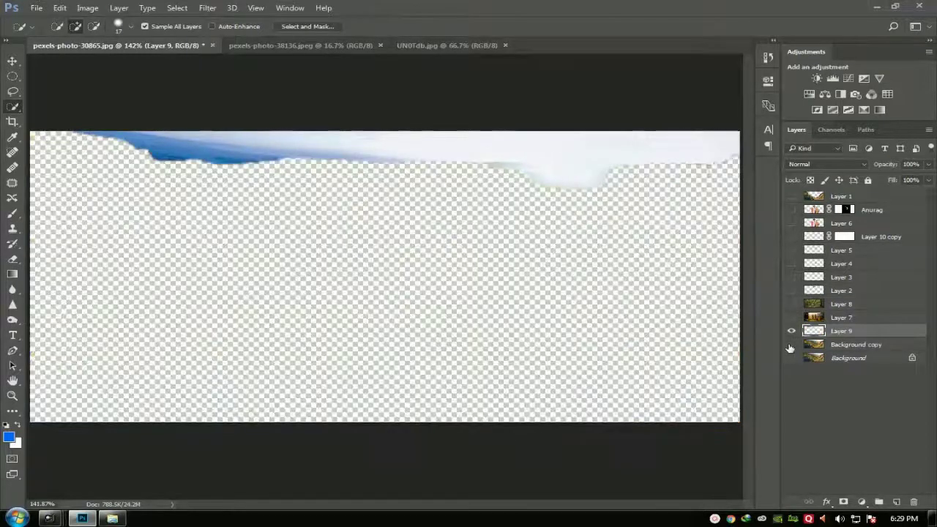
pyautogui.click(791, 346)
pyautogui.hotkey('ctrl', 'z')
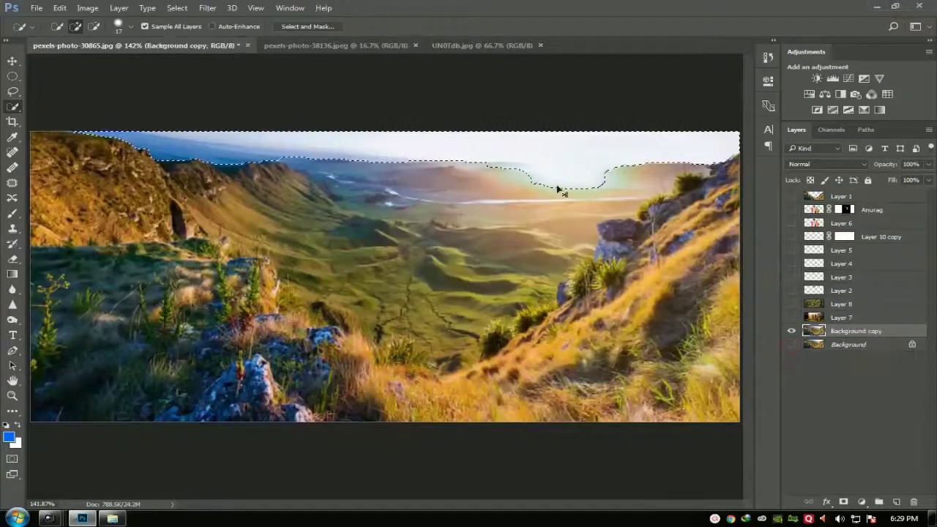
pyautogui.hotkey('ctrl', 'd')
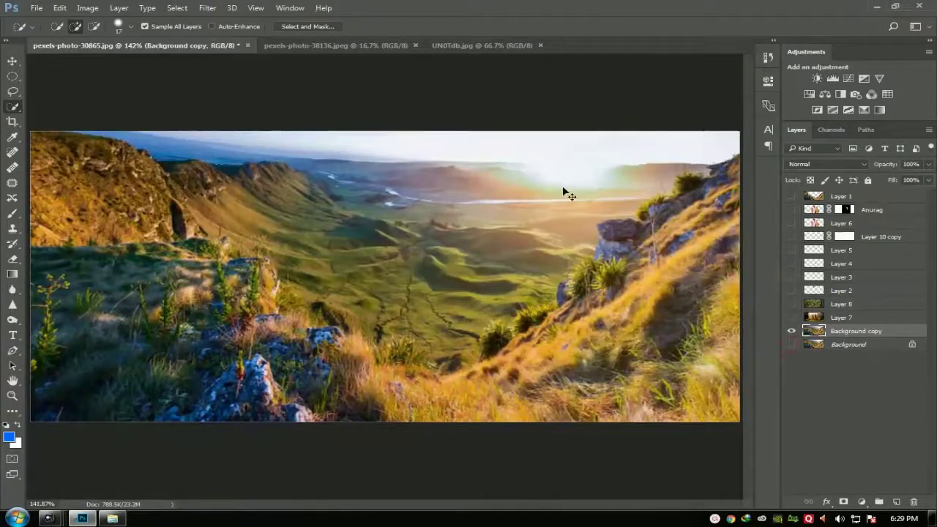
pyautogui.click(130, 28)
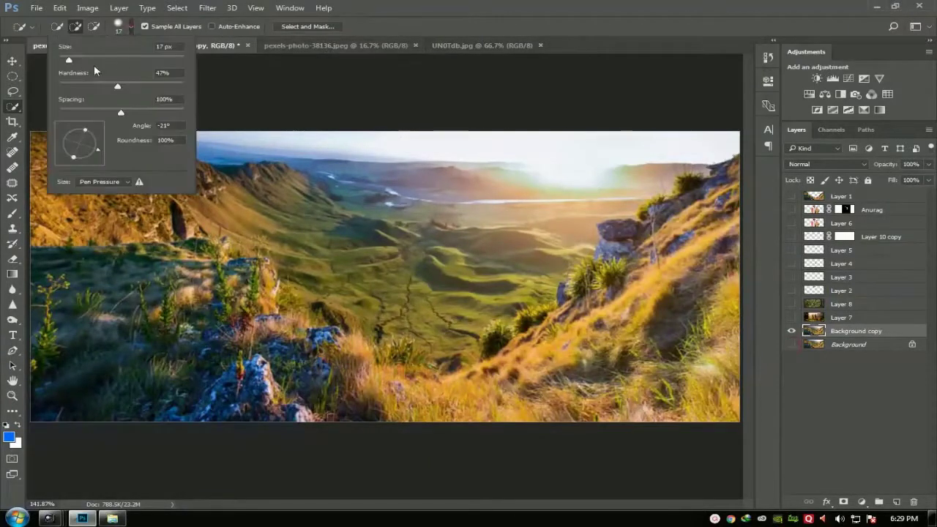
pyautogui.click(291, 28)
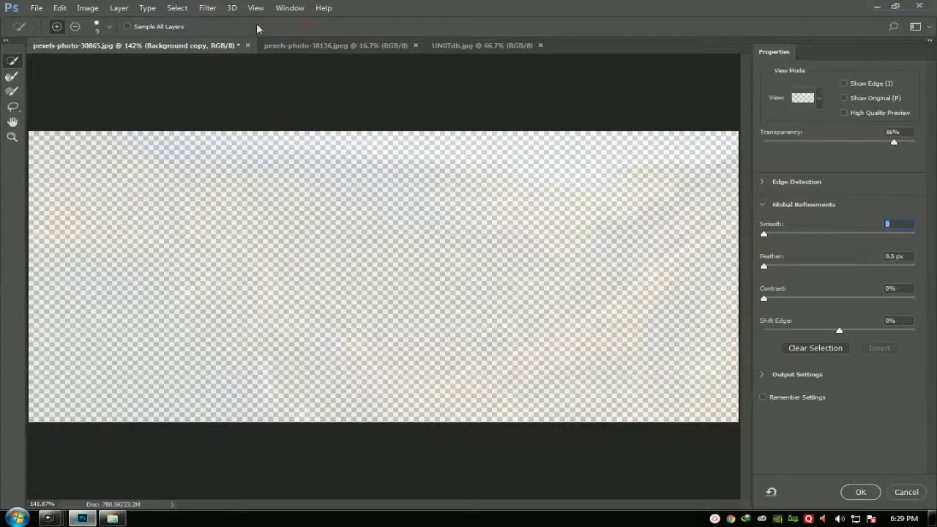
pyautogui.click(905, 492)
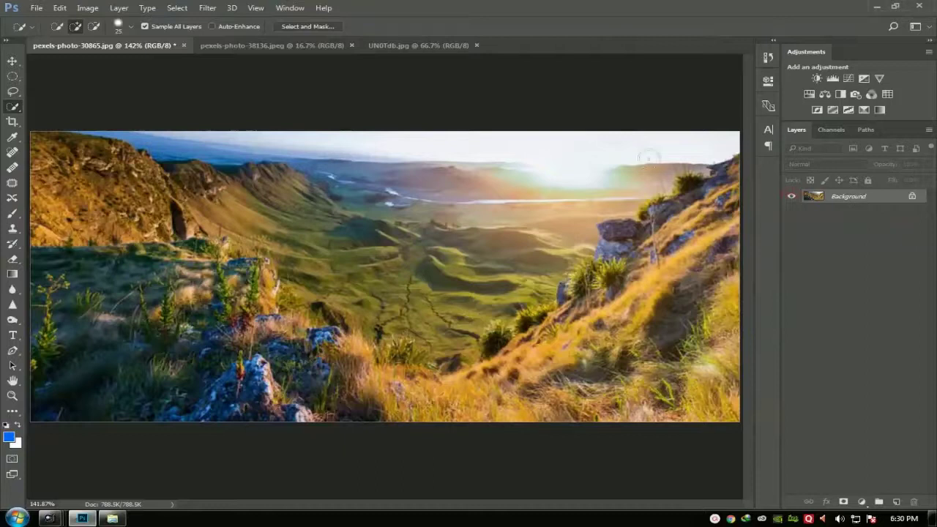
# Open Select and Mask, set the preview transparency to 20%, and select the sky and the far valley.
pyautogui.click(306, 26)
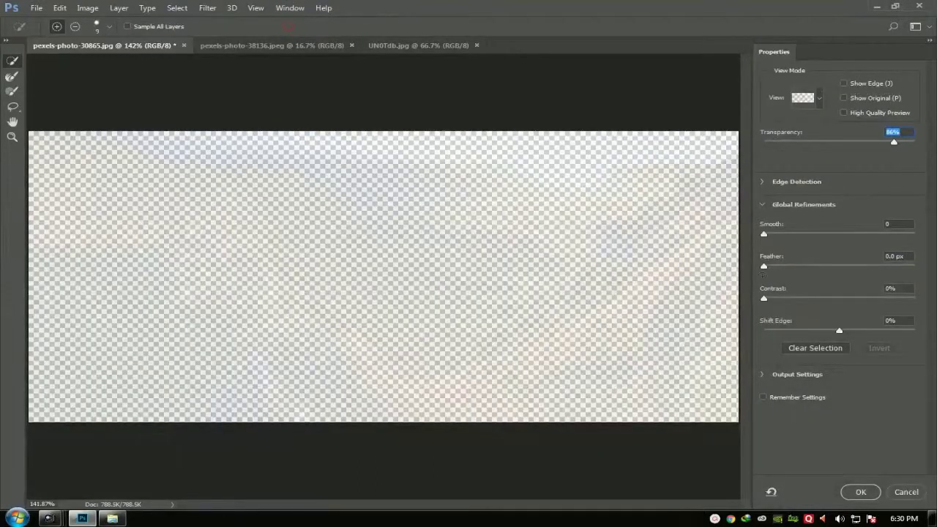
pyautogui.moveTo(895, 149); pyautogui.dragTo(794, 150)
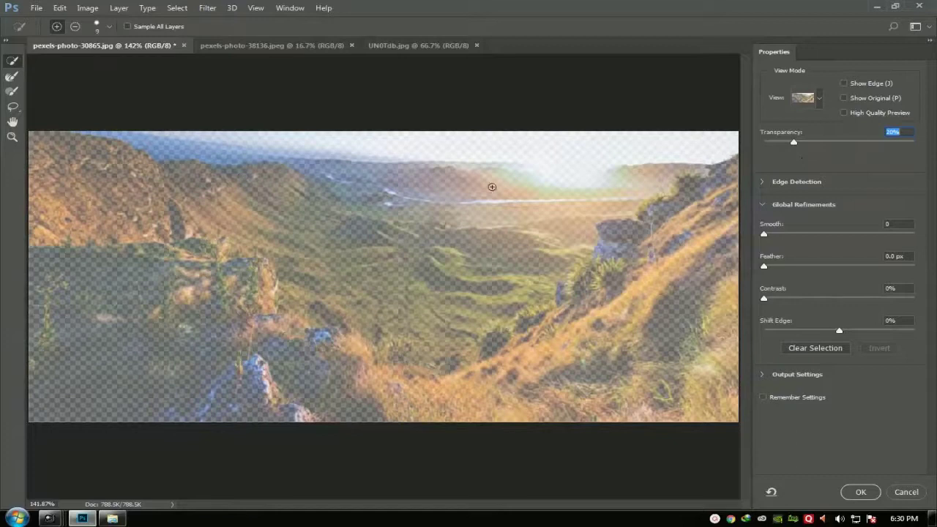
pyautogui.moveTo(665, 149)
pyautogui.mouseDown()
pyautogui.moveTo(681, 146)
pyautogui.moveTo(565, 210)
pyautogui.moveTo(476, 205)
pyautogui.mouseUp()
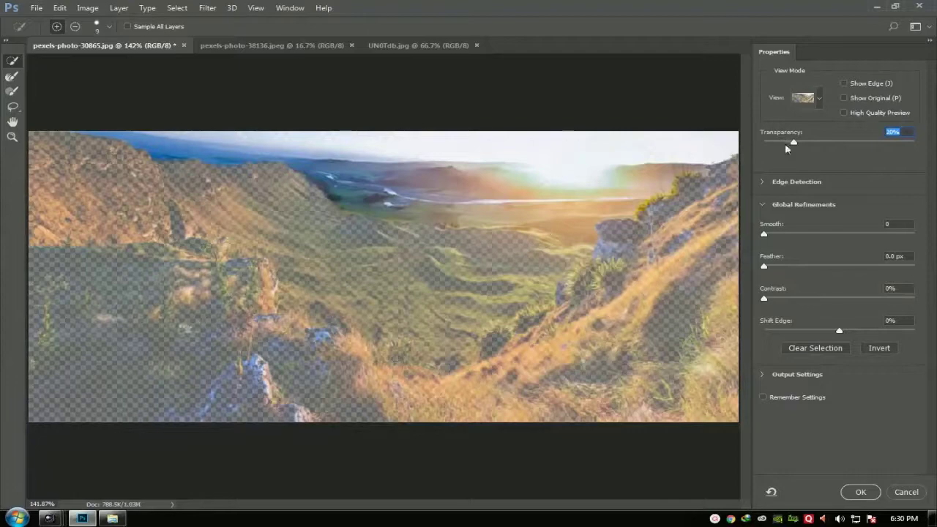
# Invert the selection to keep the foreground hills, and set the preview transparency to 63%.
pyautogui.moveTo(795, 141); pyautogui.dragTo(920, 149)
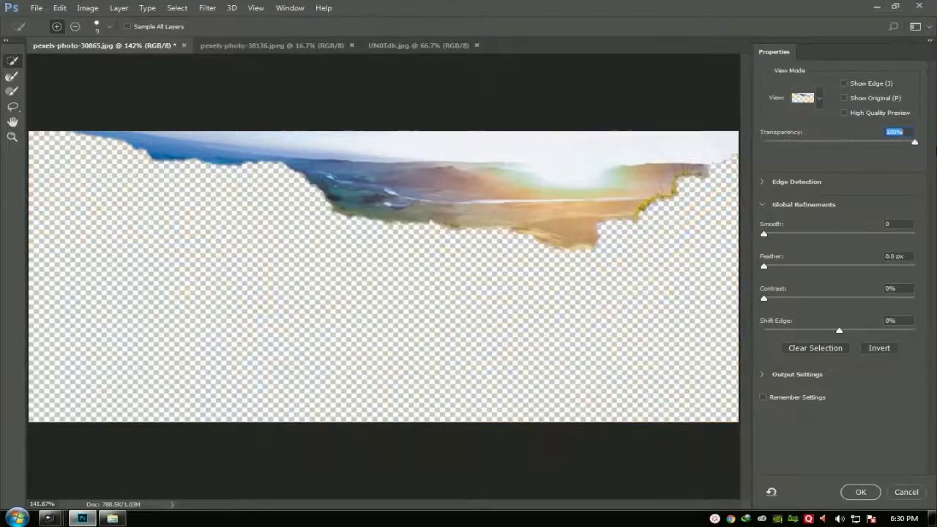
pyautogui.moveTo(915, 142); pyautogui.dragTo(848, 150)
pyautogui.click(871, 348)
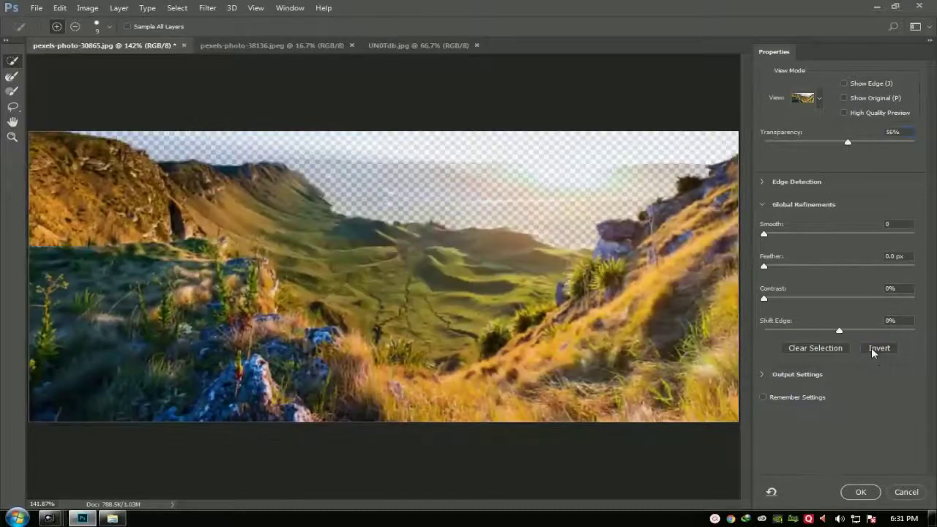
pyautogui.moveTo(856, 148)
pyautogui.mouseDown()
pyautogui.moveTo(908, 145)
pyautogui.moveTo(780, 149)
pyautogui.moveTo(904, 142)
pyautogui.moveTo(859, 144)
pyautogui.mouseUp()
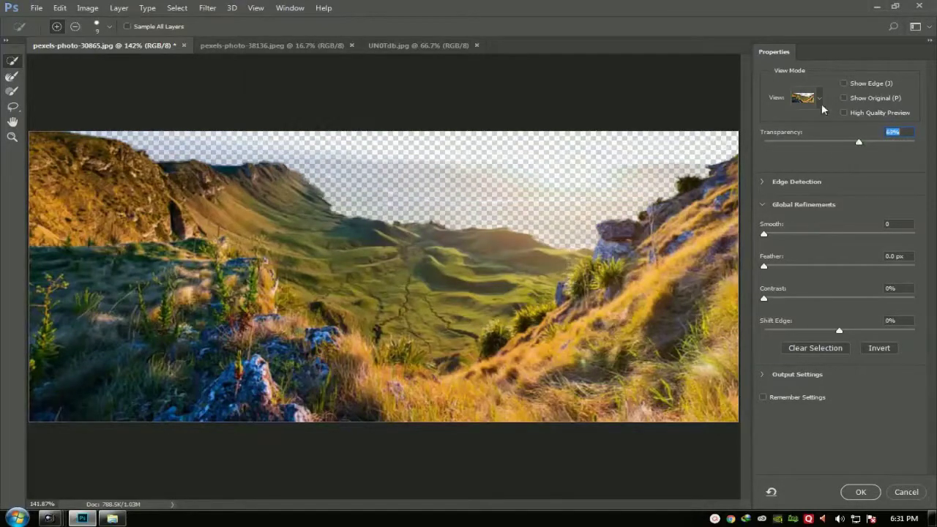
# Try a Smooth value of 12 on the hill selection and examine its edges up close.
pyautogui.moveTo(764, 235)
pyautogui.mouseDown()
pyautogui.moveTo(797, 234)
pyautogui.moveTo(778, 235)
pyautogui.mouseUp()
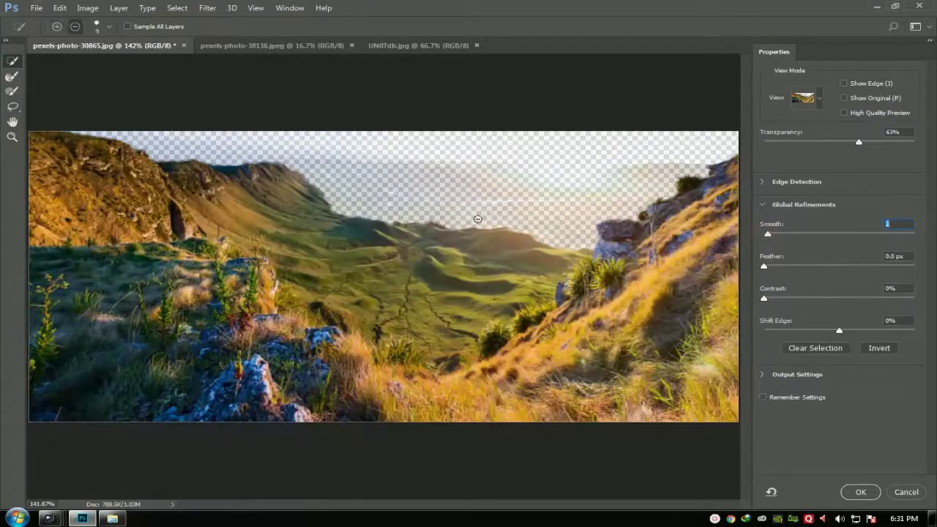
pyautogui.click(11, 60)
pyautogui.hotkey('ctrl', '+')
pyautogui.hotkey('ctrl', '+')
pyautogui.hotkey('ctrl', '+')
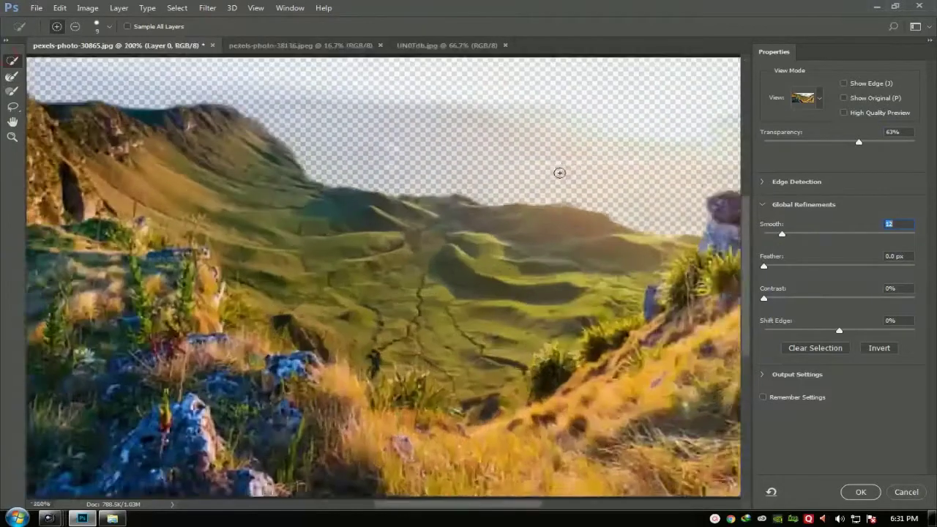
pyautogui.hotkey('ctrl', '-')
pyautogui.hotkey('ctrl', '-')
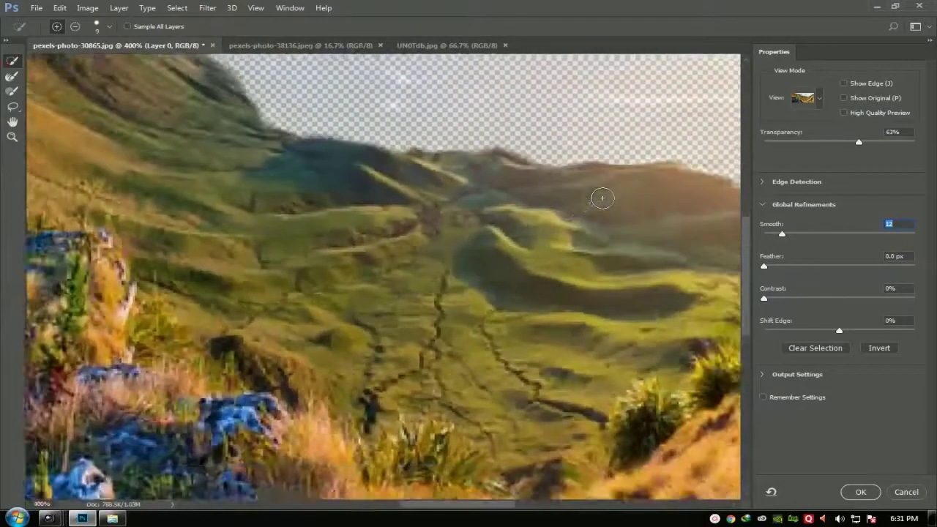
# Set the selection's Smooth to 5 and Feather to 1.9 px.
pyautogui.moveTo(782, 238); pyautogui.dragTo(727, 244)
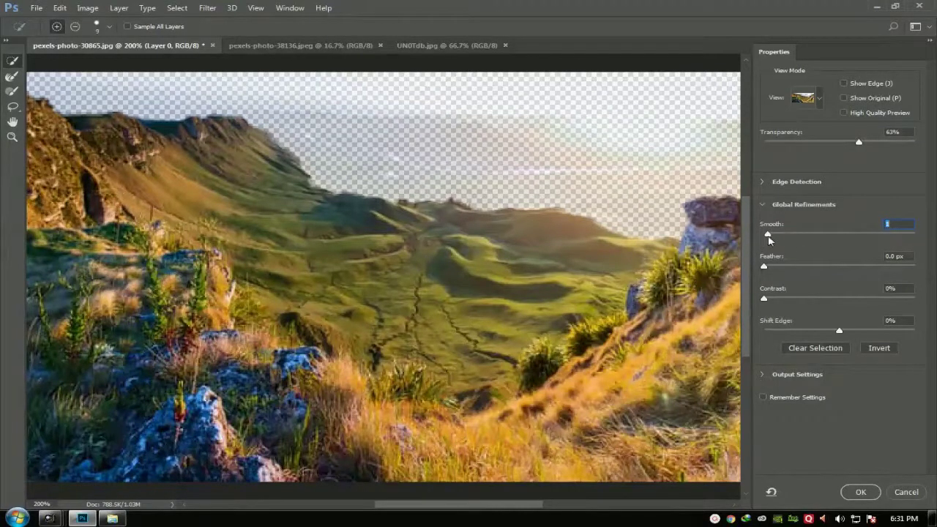
pyautogui.moveTo(763, 237); pyautogui.dragTo(772, 238)
pyautogui.moveTo(765, 270)
pyautogui.mouseDown()
pyautogui.moveTo(872, 268)
pyautogui.moveTo(780, 271)
pyautogui.mouseUp()
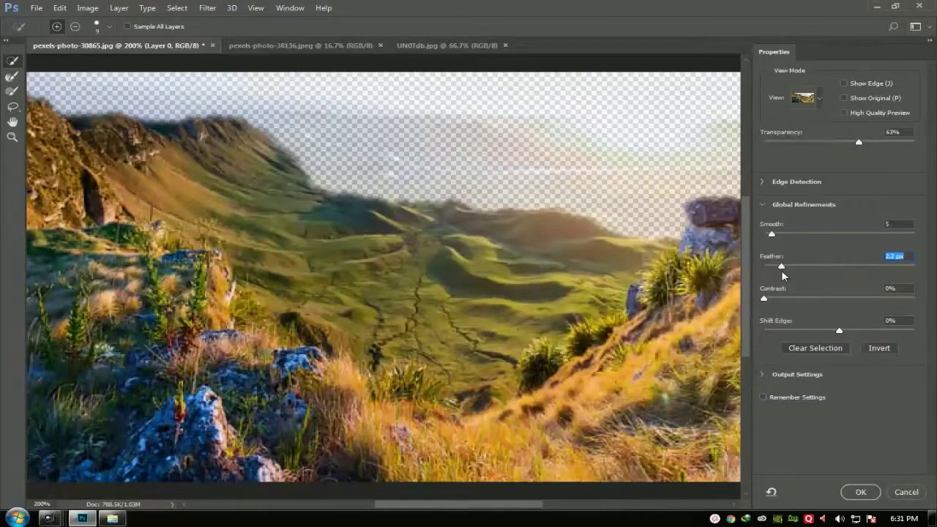
pyautogui.moveTo(780, 270); pyautogui.dragTo(779, 271)
# Set the selection's Contrast to 23% and Shift Edge to -15%.
pyautogui.moveTo(764, 301); pyautogui.dragTo(767, 301)
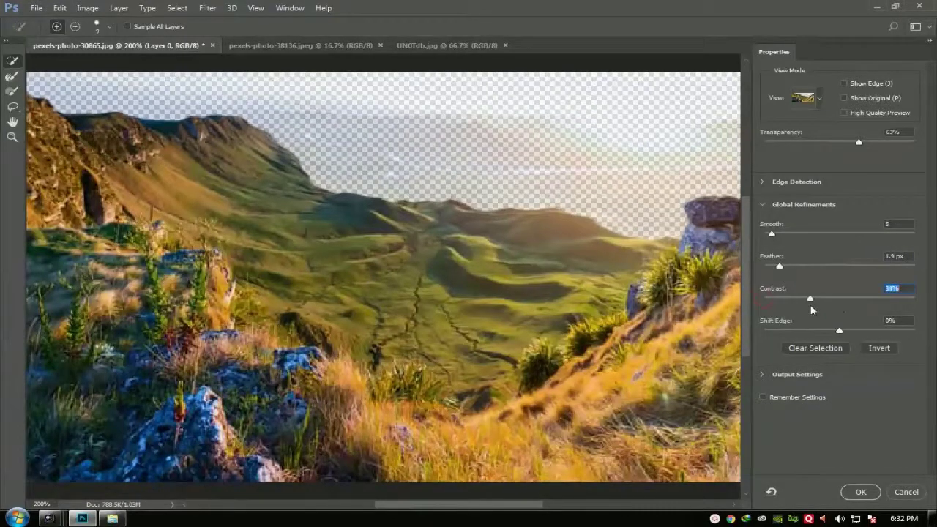
pyautogui.moveTo(788, 306); pyautogui.dragTo(817, 306)
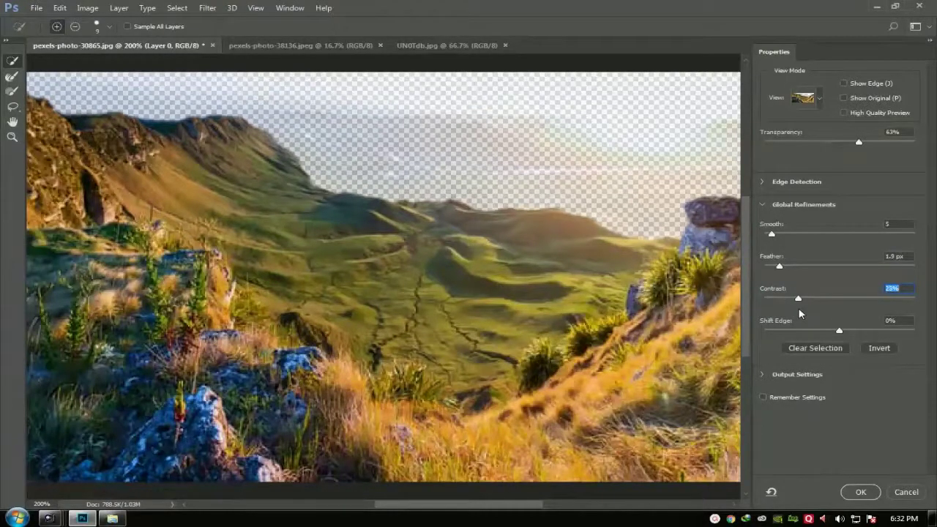
pyautogui.moveTo(843, 329); pyautogui.dragTo(936, 336)
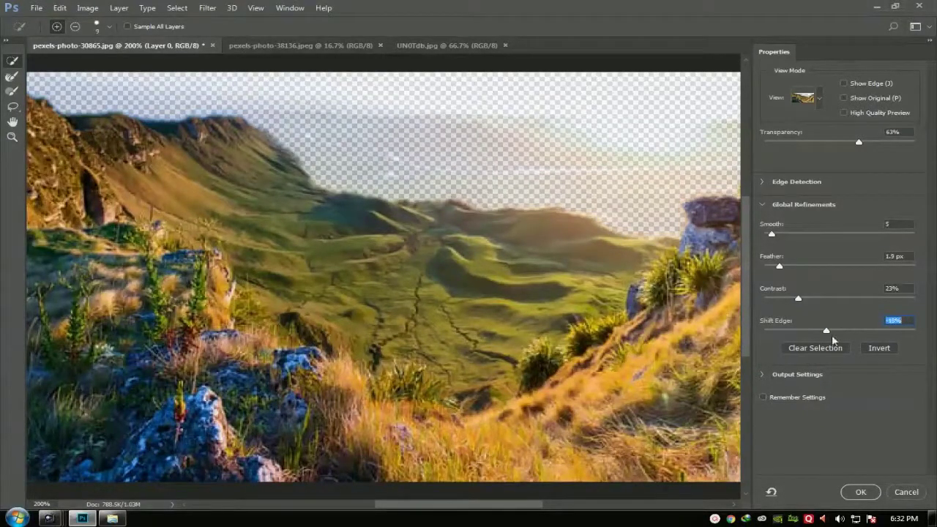
# Try lower and higher Shift Edge values on the hill selection, and set Shift Edge to +15%.
pyautogui.moveTo(934, 339); pyautogui.dragTo(744, 344)
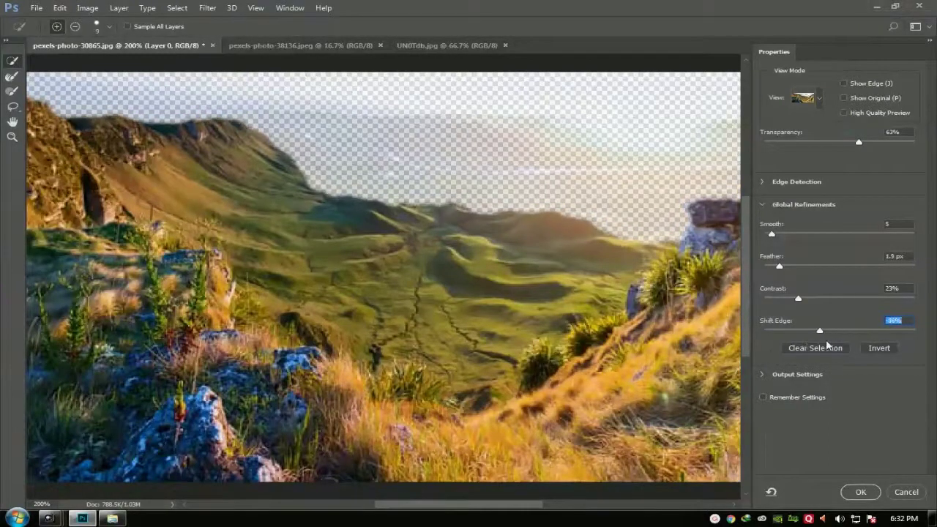
pyautogui.click(855, 333)
pyautogui.moveTo(855, 334); pyautogui.dragTo(893, 337)
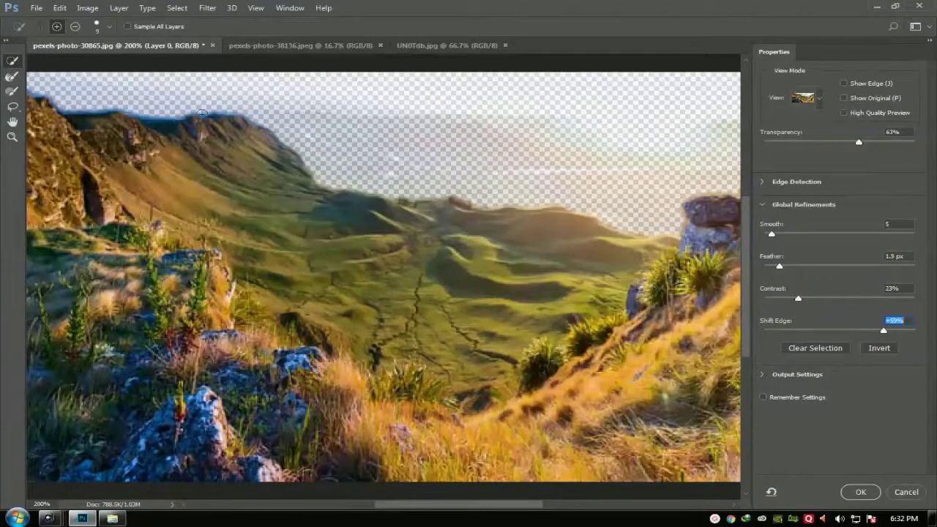
pyautogui.moveTo(900, 335); pyautogui.dragTo(849, 331)
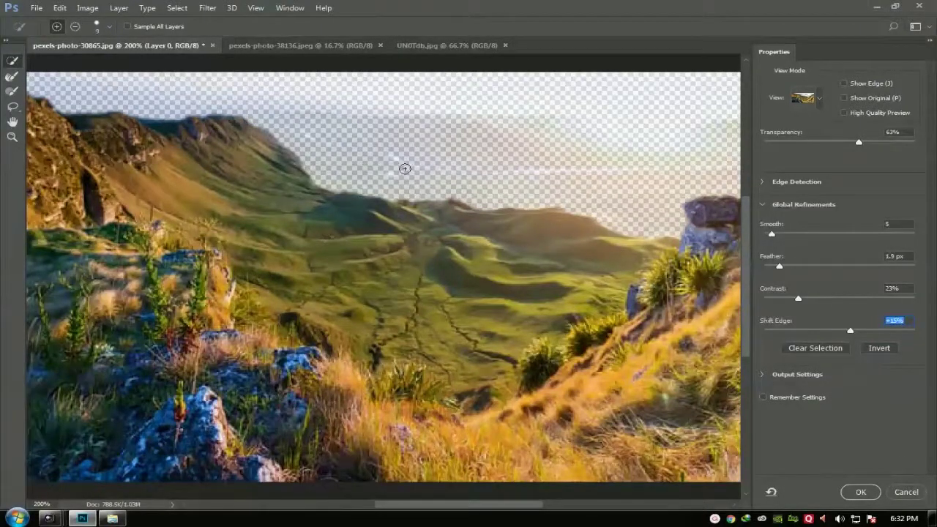
# Apply the refined selection as a layer mask on the hills layer, and check the cutout by toggling the layer's visibility.
pyautogui.hotkey('ctrl', '-')
pyautogui.hotkey('ctrl', '-')
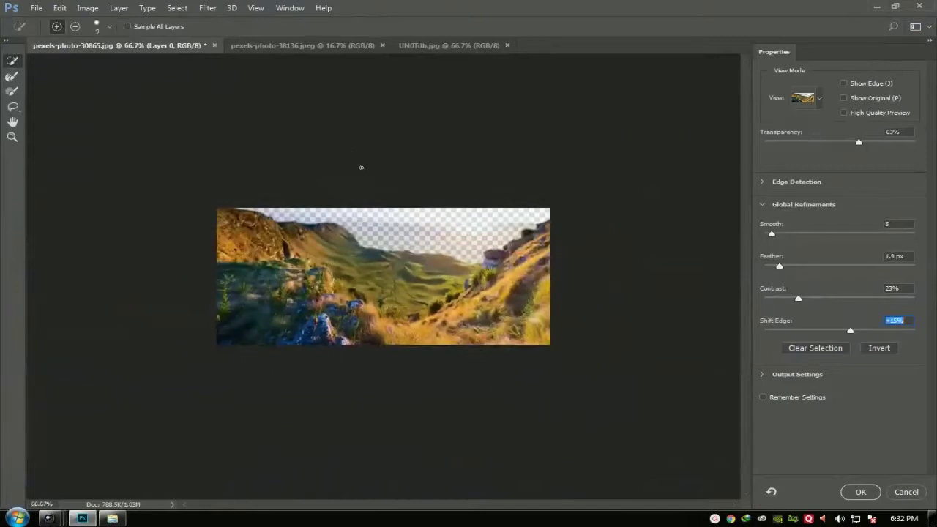
pyautogui.hotkey('ctrl', '+')
pyautogui.hotkey('ctrl', '+')
pyautogui.hotkey('ctrl', '+')
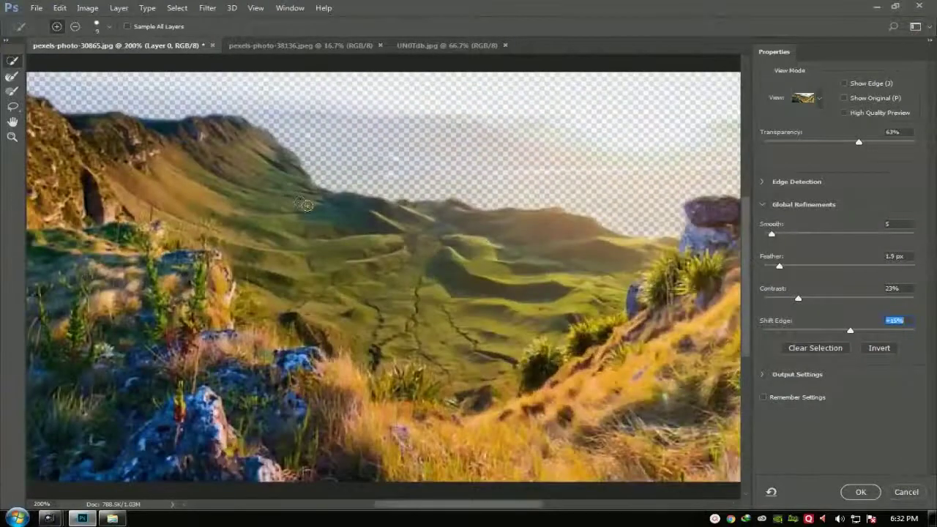
pyautogui.hotkey('ctrl', '-')
pyautogui.hotkey('ctrl', '+')
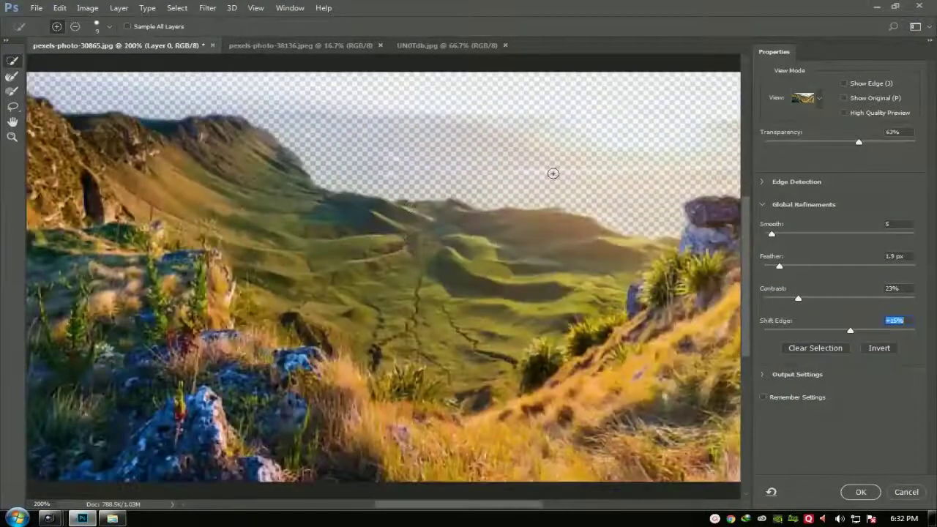
pyautogui.click(859, 491)
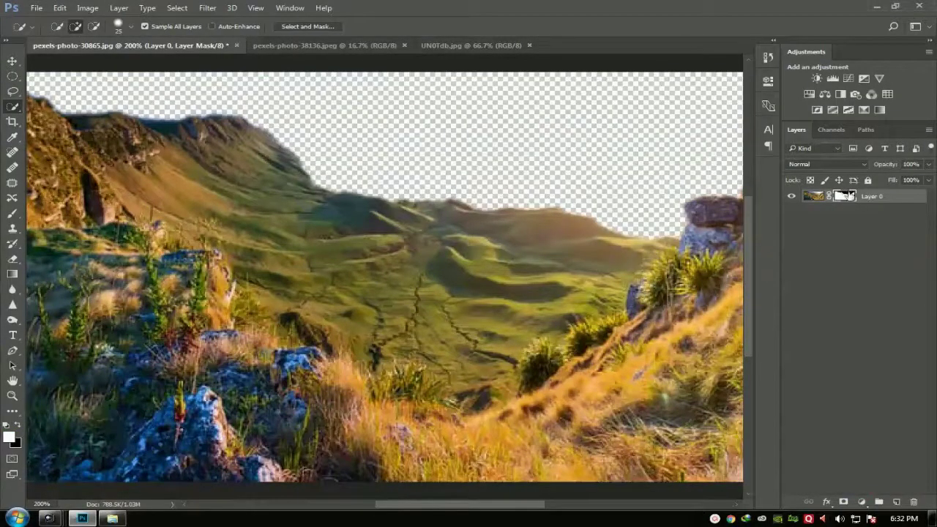
pyautogui.click(791, 196)
pyautogui.click(790, 196)
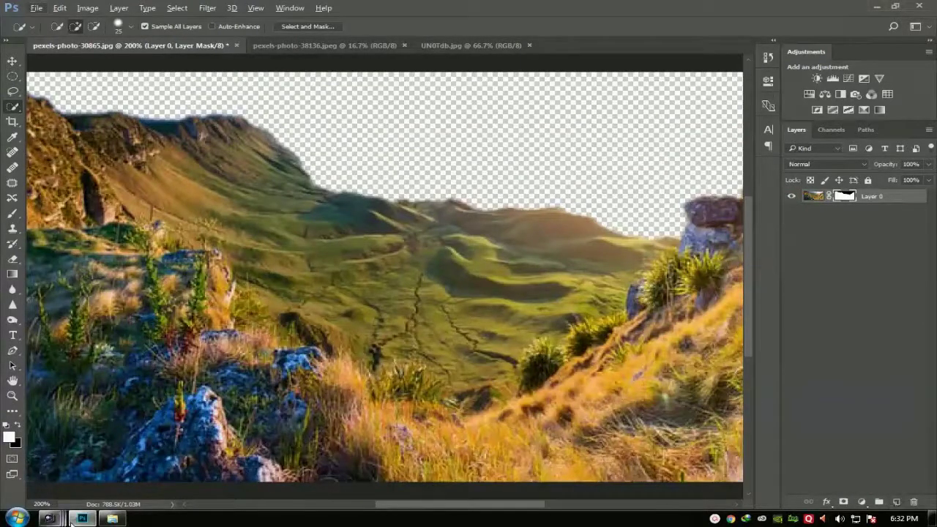
# Look through the open forest photos UN0Tdb.jpg and pexels-photo-38136.jpeg as possible backgrounds.
pyautogui.click(296, 47)
pyautogui.click(454, 46)
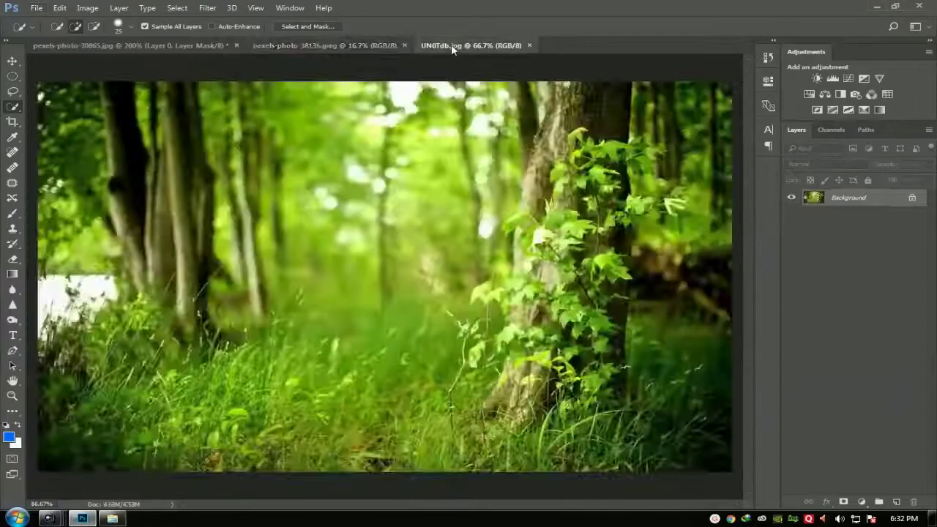
pyautogui.click(351, 46)
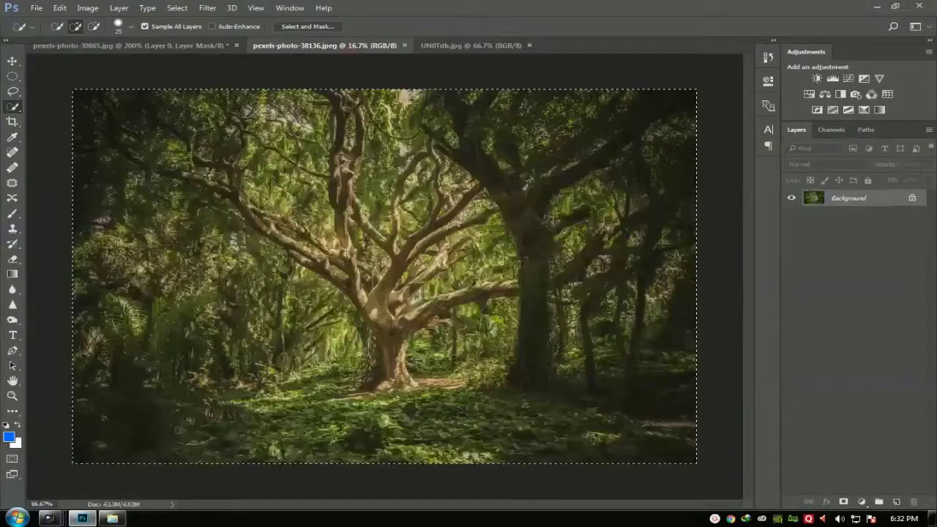
pyautogui.moveTo(49, 518)
pyautogui.click(90, 474)
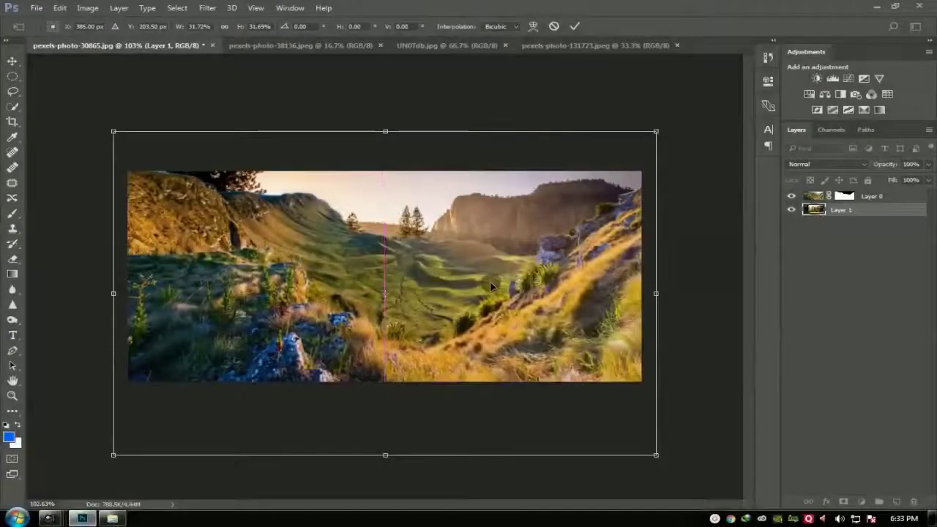
# Apply the transform that scales the canyon photo on Layer 1 to about 31.7% beneath the masked hills.
pyautogui.press('Return')
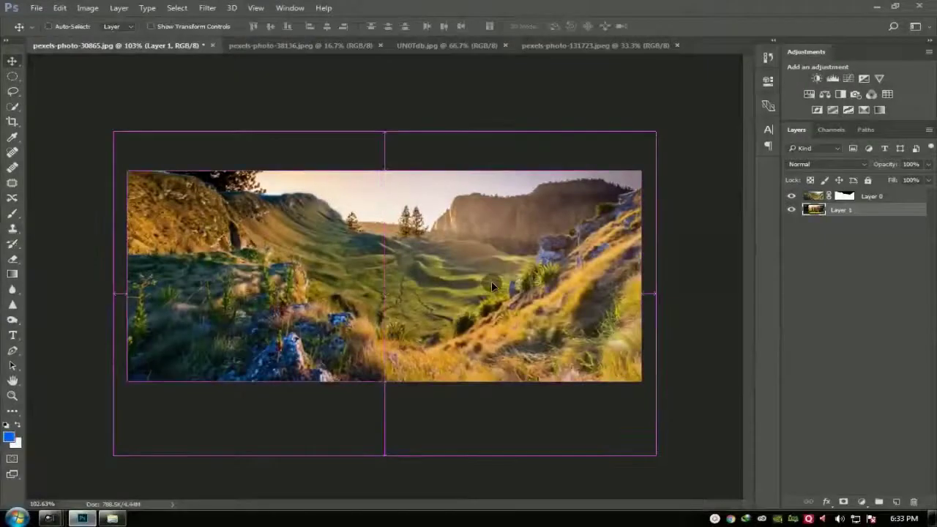
pyautogui.hotkey('ctrl', '0')
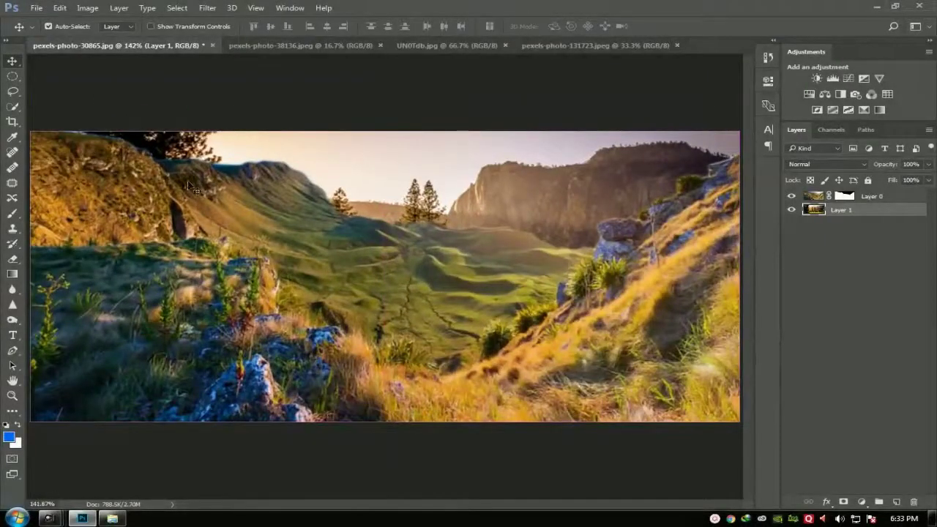
# Paint black on Layer 0's mask with a soft brush to hide the middle hills in front of the pines and canyon.
pyautogui.click(844, 196)
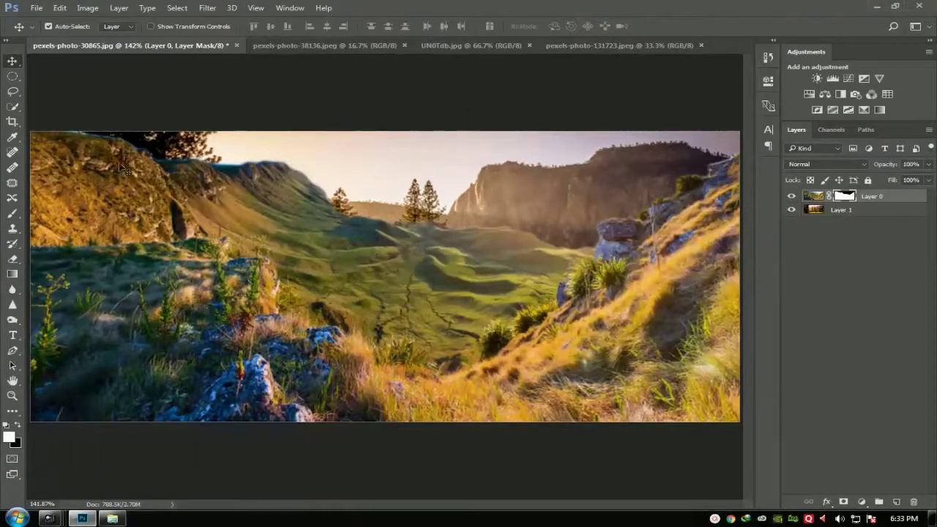
pyautogui.press('b')
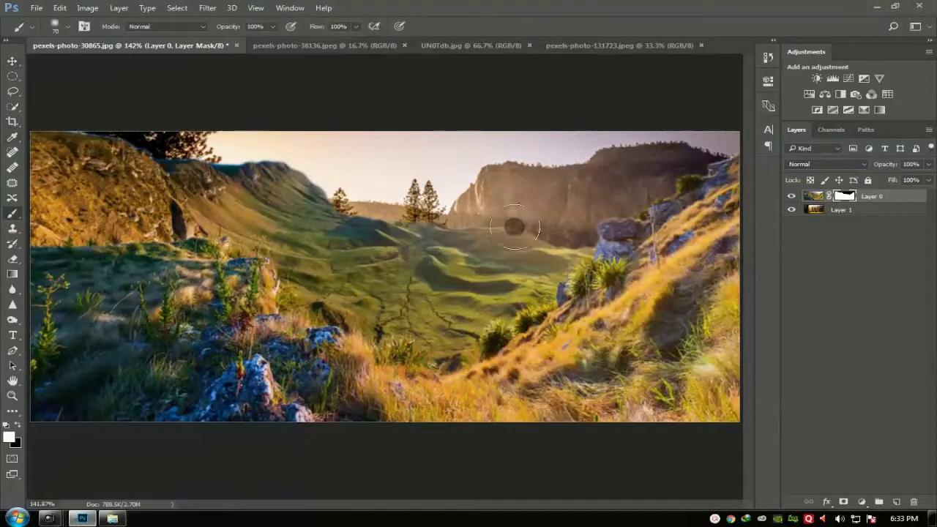
pyautogui.rightClick(13, 216)
pyautogui.click(66, 213)
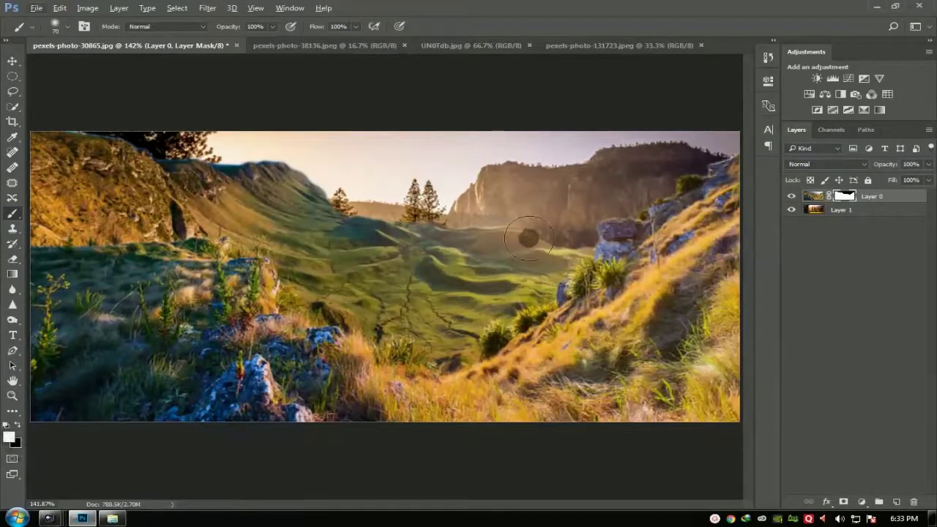
pyautogui.press('x')
pyautogui.moveTo(300, 196)
pyautogui.mouseDown()
pyautogui.moveTo(255, 162)
pyautogui.moveTo(295, 175)
pyautogui.moveTo(327, 154)
pyautogui.moveTo(307, 218)
pyautogui.moveTo(391, 230)
pyautogui.moveTo(340, 215)
pyautogui.moveTo(441, 236)
pyautogui.moveTo(388, 242)
pyautogui.moveTo(495, 251)
pyautogui.moveTo(544, 230)
pyautogui.moveTo(540, 253)
pyautogui.moveTo(517, 267)
pyautogui.moveTo(519, 250)
pyautogui.moveTo(522, 260)
pyautogui.moveTo(580, 251)
pyautogui.mouseUp()
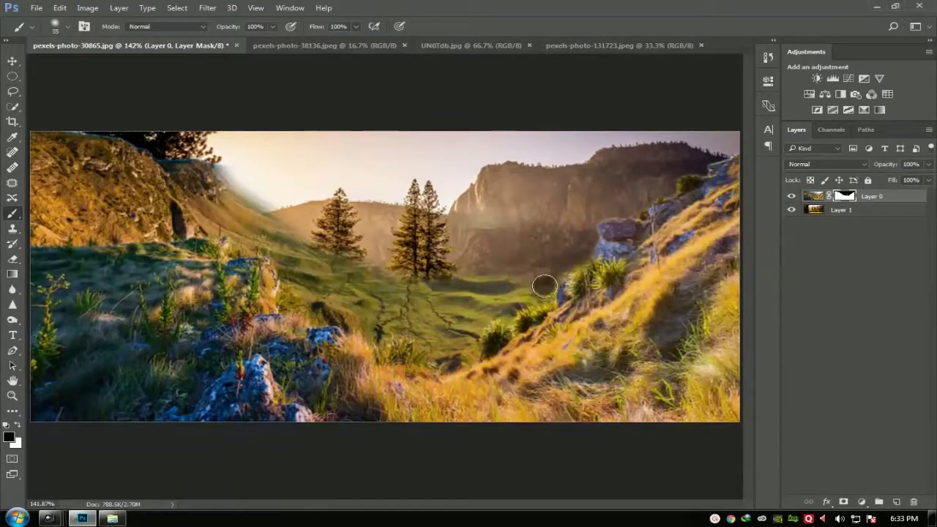
pyautogui.moveTo(489, 310)
pyautogui.mouseDown()
pyautogui.moveTo(490, 277)
pyautogui.moveTo(519, 277)
pyautogui.moveTo(421, 252)
pyautogui.mouseUp()
# Set the brush size to 23 px and mask out the hill covering the base of the smaller pine.
pyautogui.click(67, 28)
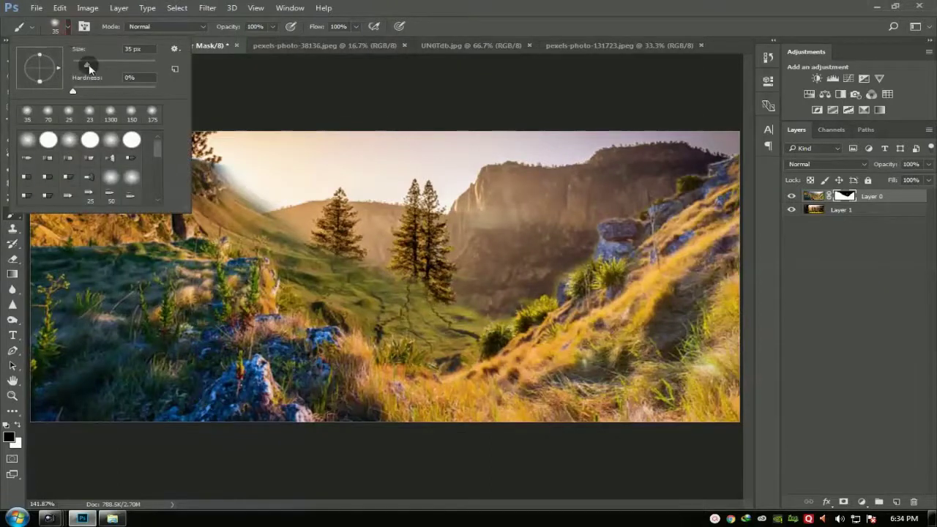
pyautogui.moveTo(75, 67); pyautogui.dragTo(95, 77)
pyautogui.click(331, 260)
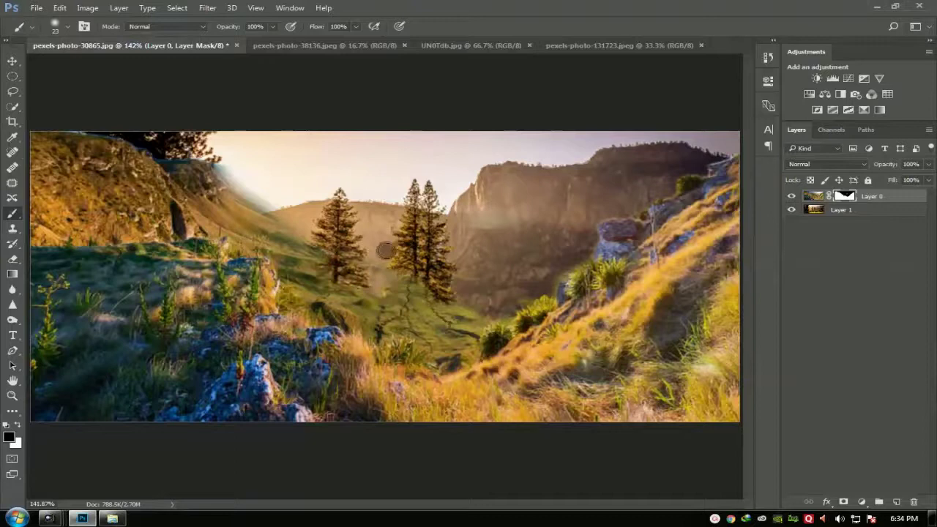